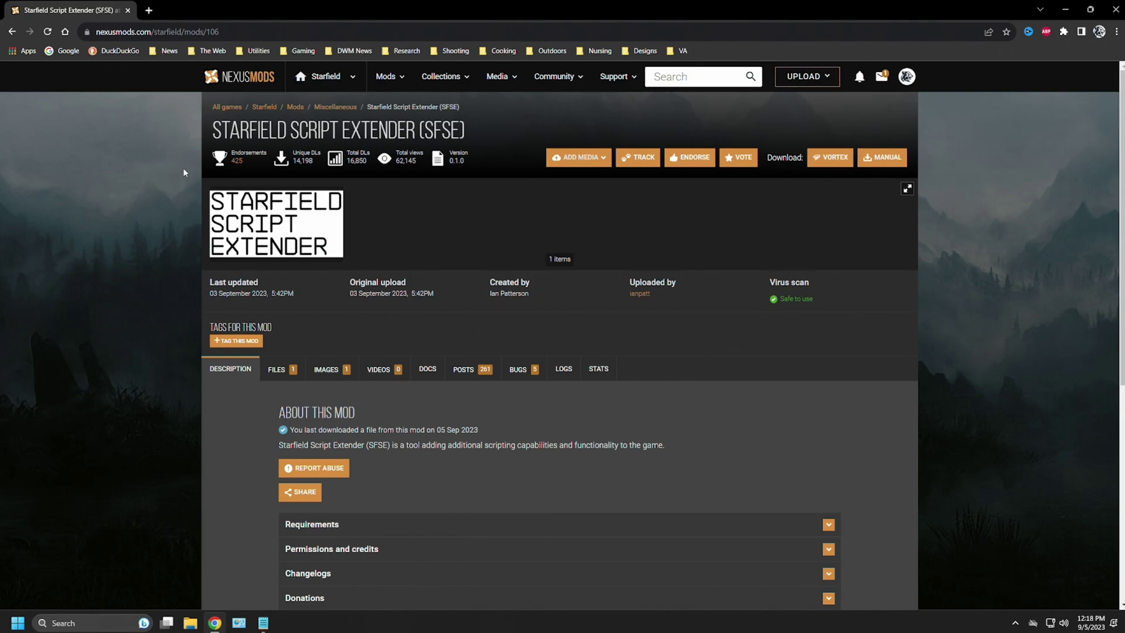
Step: Review the Starfield Script Extender mod description and preview the contents of the SFSE 0.1.0 file
{"action": "scroll", "coordinate": [182, 169], "scroll_direction": "down", "scroll_amount": 4}
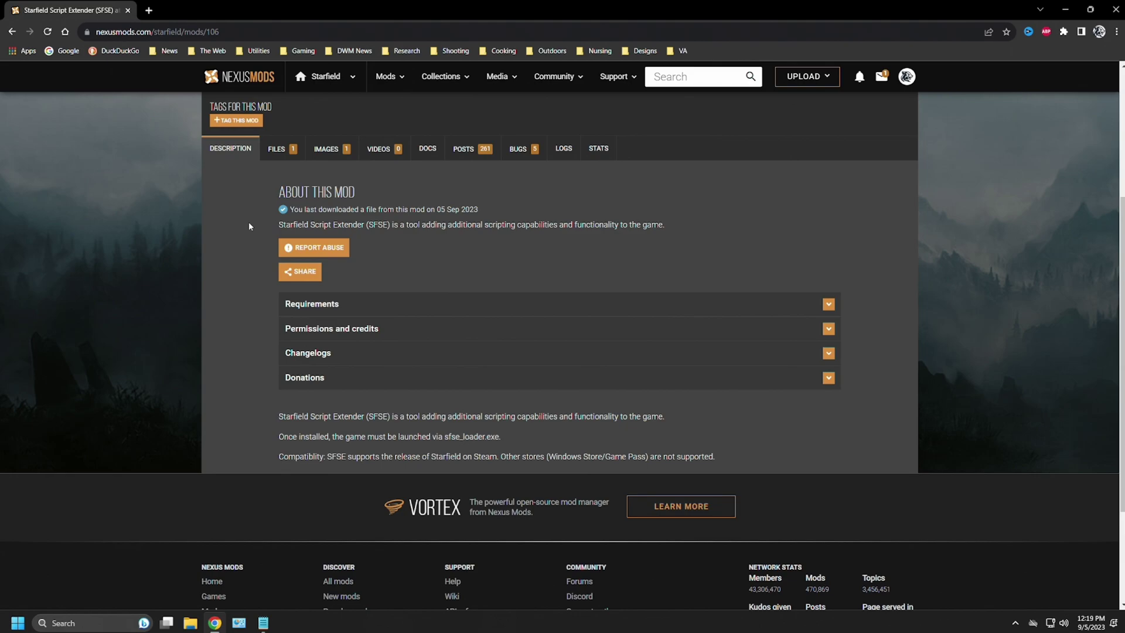
{"action": "scroll", "coordinate": [179, 243], "scroll_direction": "up", "scroll_amount": 4}
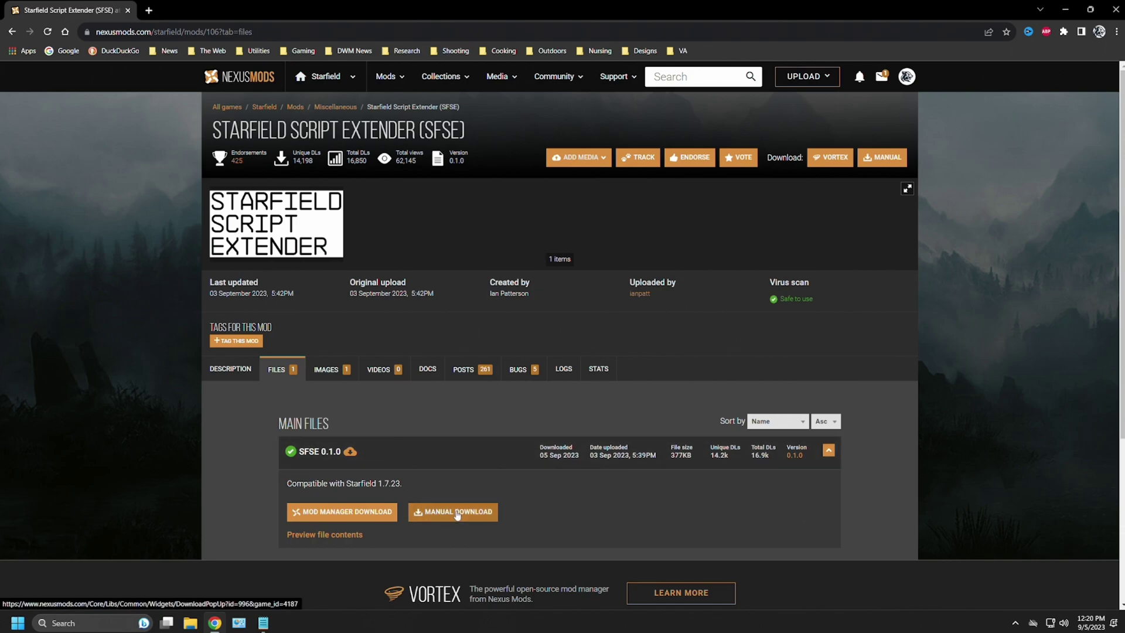
{"action": "left_click", "coordinate": [346, 536]}
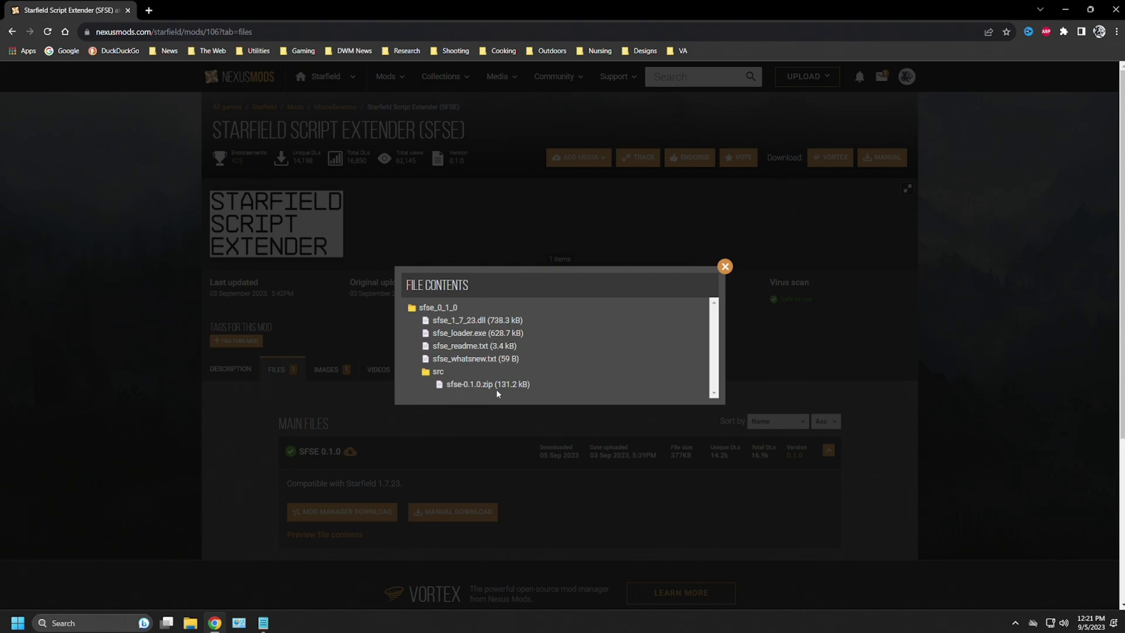
{"action": "left_click", "coordinate": [724, 266]}
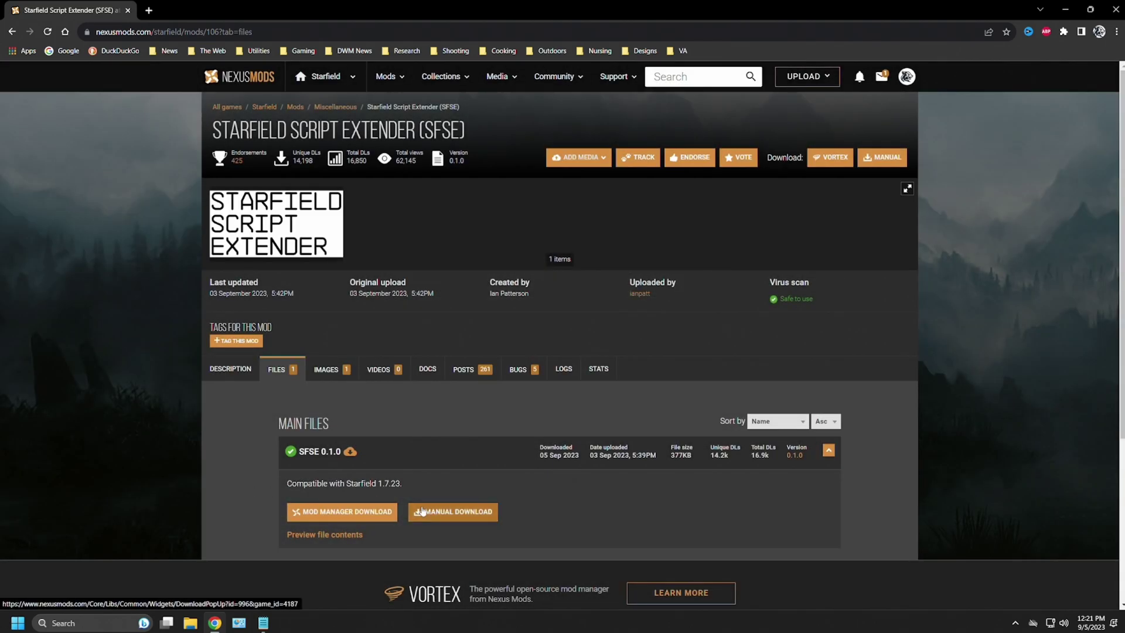
Step: Return to the desktop and reposition the downloaded SFSE and skse64 archives
{"action": "left_click", "coordinate": [1069, 9]}
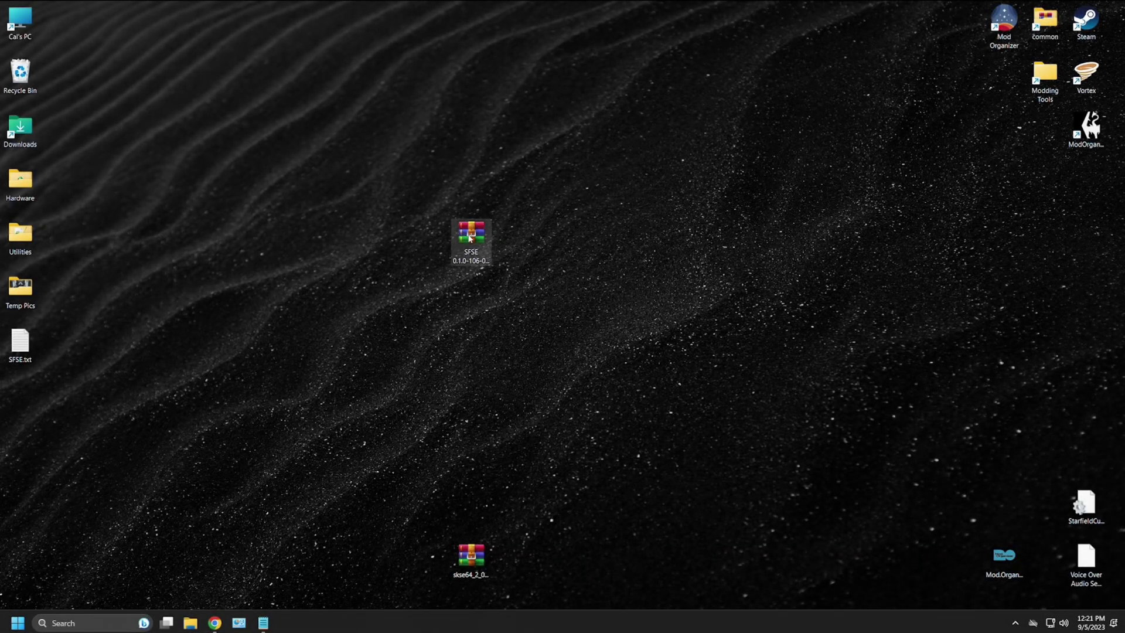
{"action": "left_click_drag", "start_coordinate": [471, 234], "coordinate": [530, 215]}
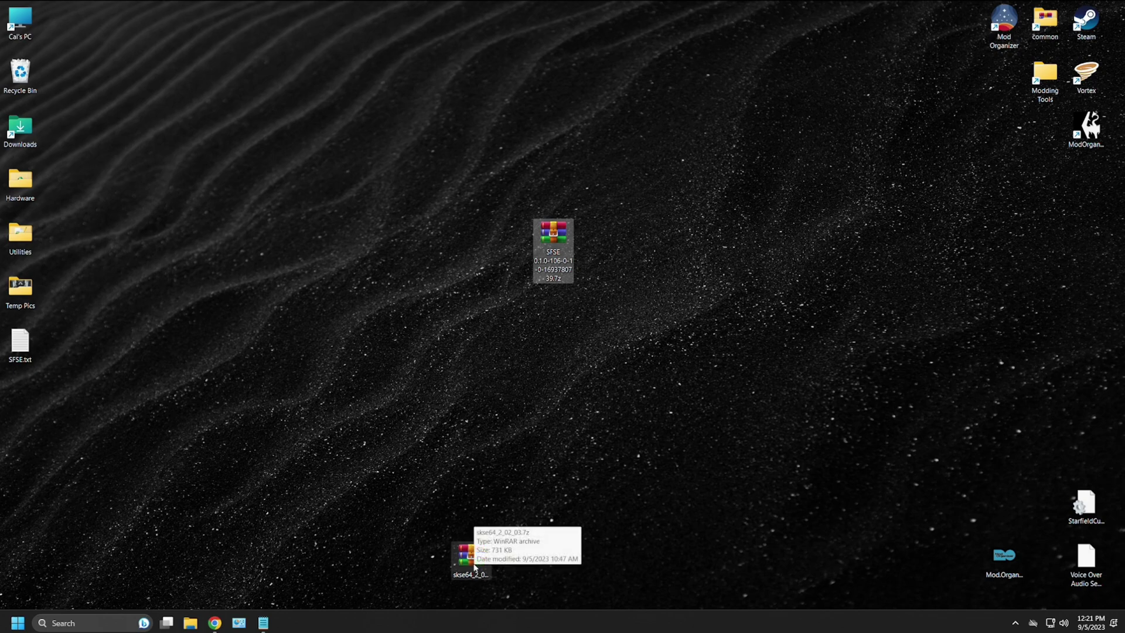
{"action": "left_click_drag", "start_coordinate": [475, 567], "coordinate": [539, 560]}
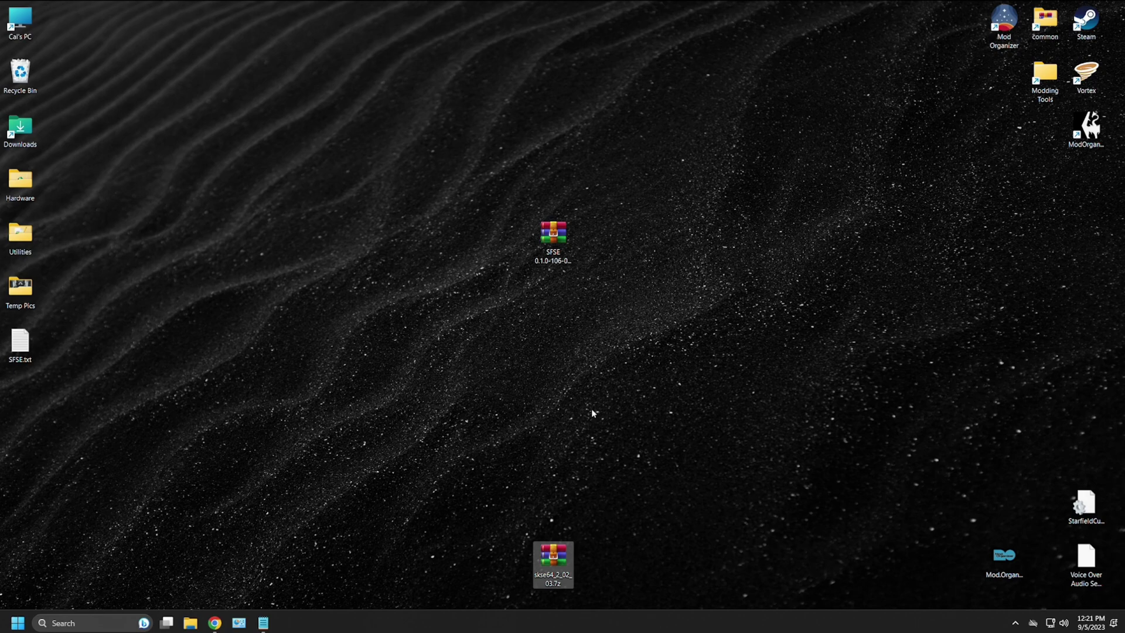
Step: Inspect the files in the SFSE archive's sfse_0_1_0 folder, then close the archive
{"action": "double_click", "coordinate": [562, 240]}
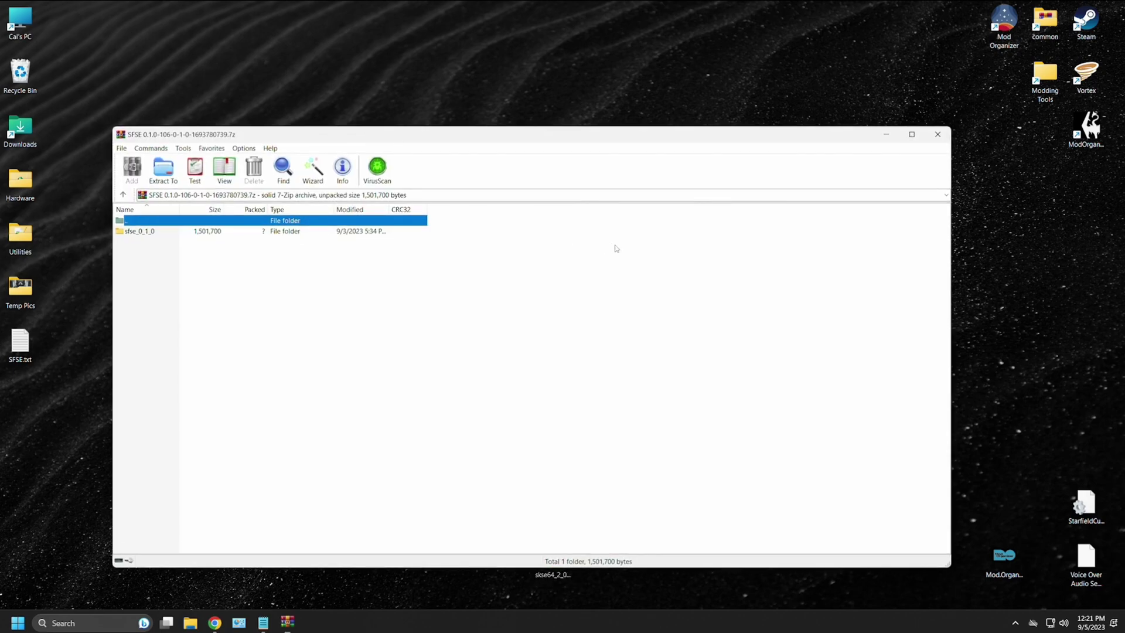
{"action": "double_click", "coordinate": [144, 234]}
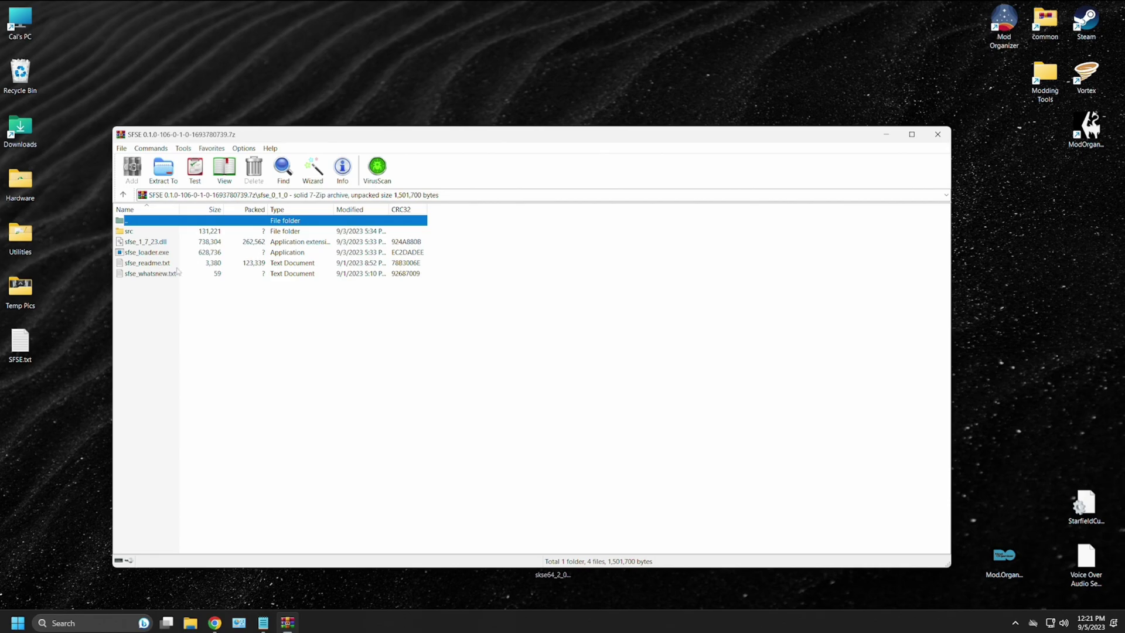
{"action": "left_click", "coordinate": [937, 135]}
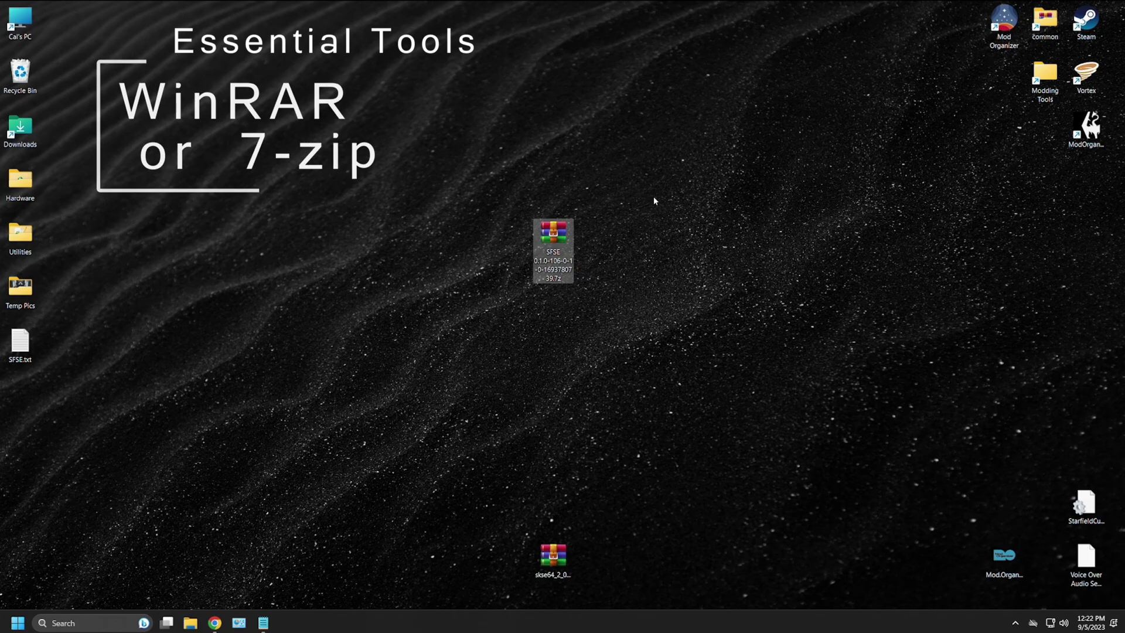
Step: Extract the sfse_0_1_0 folder from the SFSE archive onto the desktop and close the archive
{"action": "key", "text": "Return"}
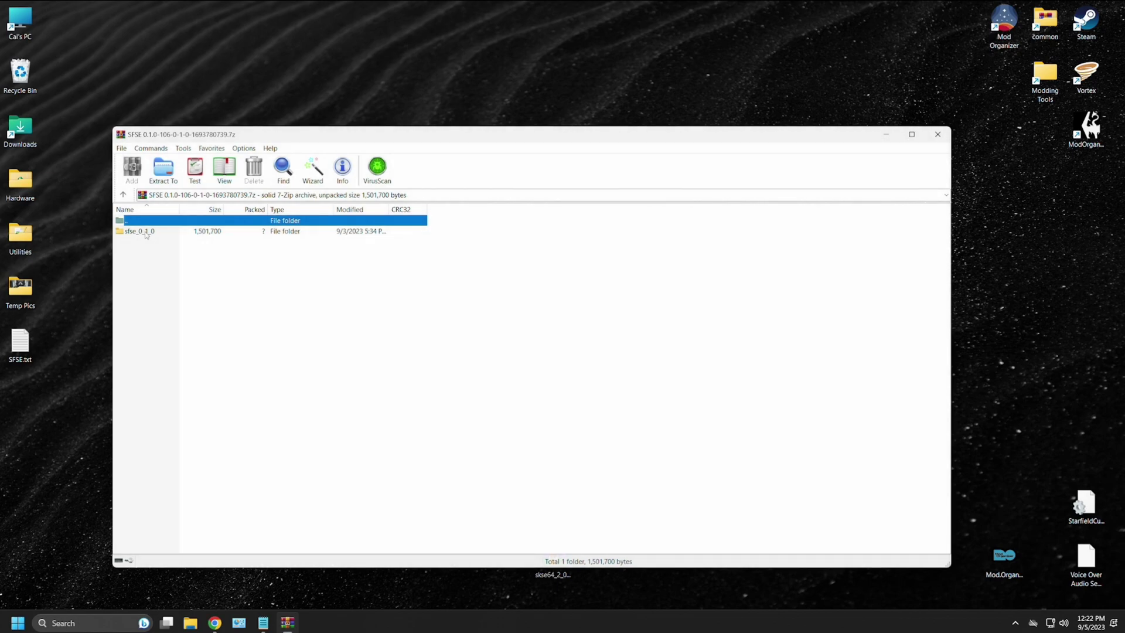
{"action": "left_click_drag", "start_coordinate": [146, 234], "coordinate": [135, 74]}
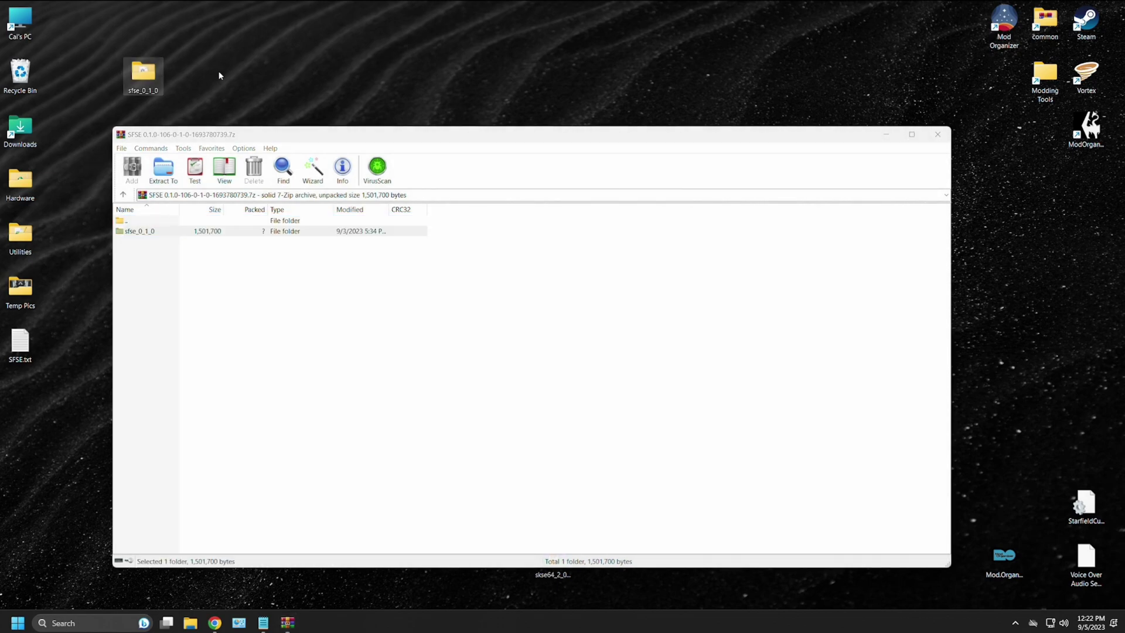
{"action": "left_click", "coordinate": [949, 134]}
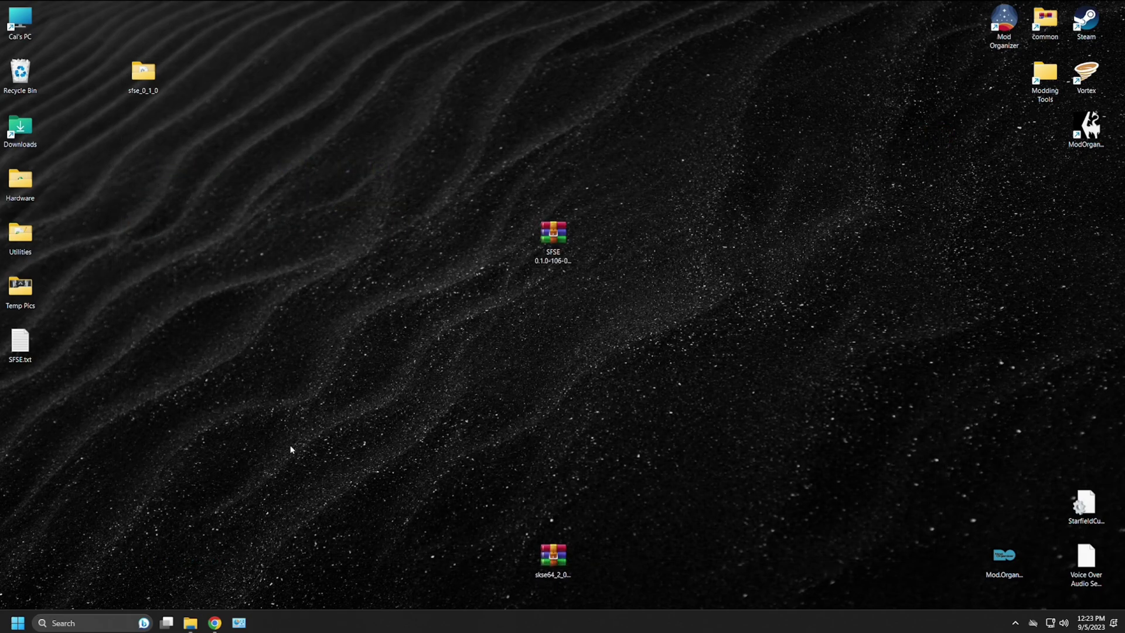
Step: Bring up the Starfield game folder in Steam\steamapps\common and check whether file name extensions are set to show
{"action": "left_click", "coordinate": [190, 623]}
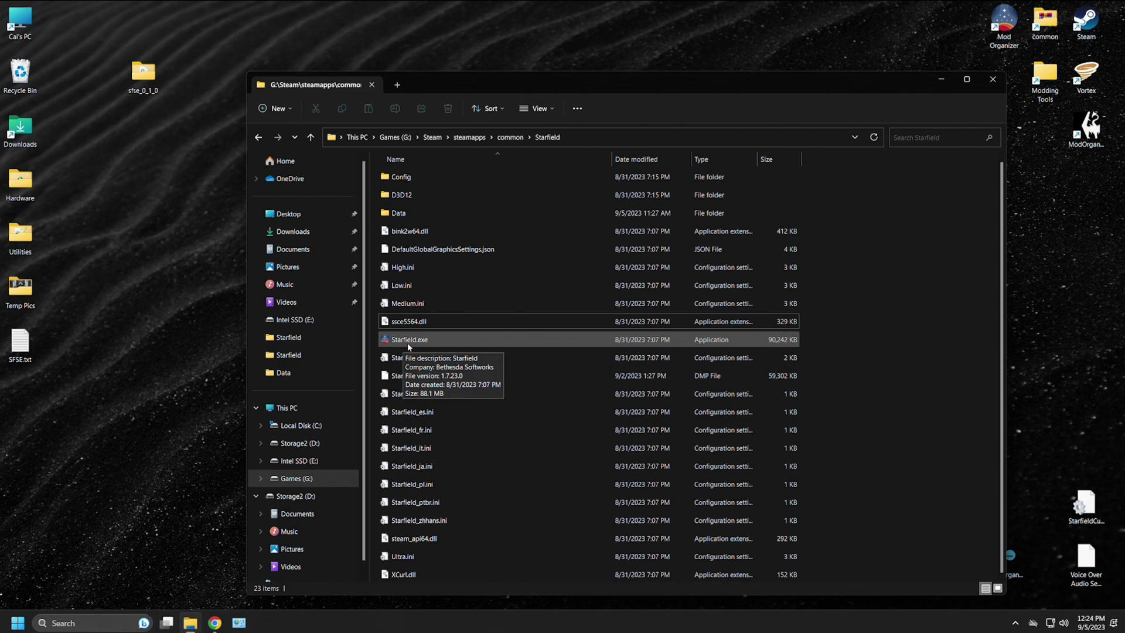
{"action": "left_click", "coordinate": [546, 111]}
{"action": "mouse_move", "coordinate": [535, 296]}
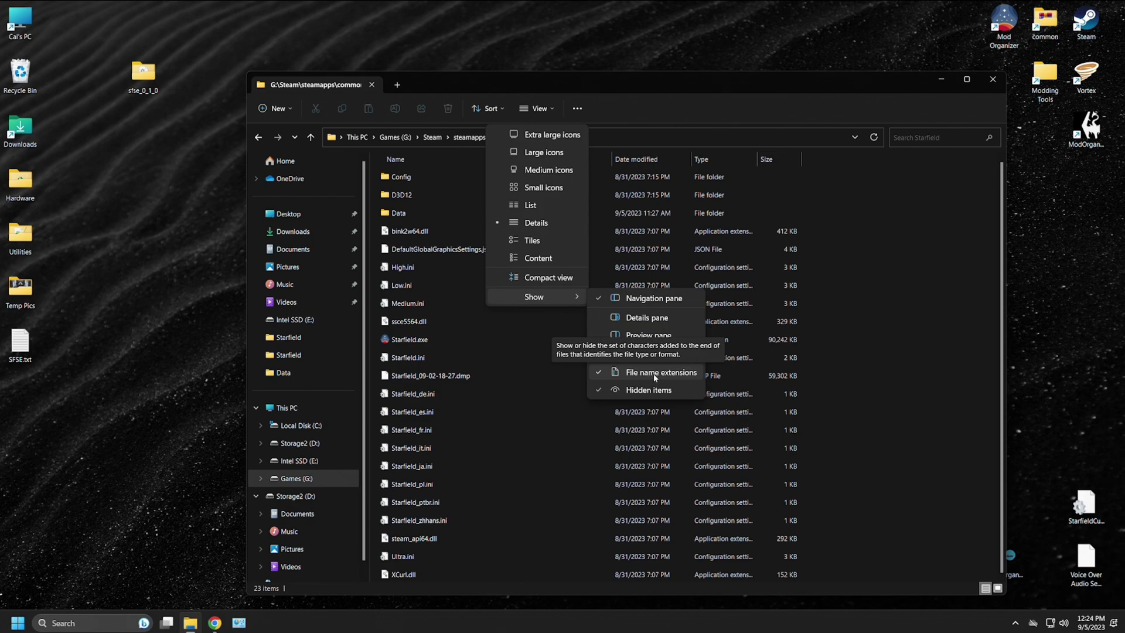
{"action": "left_click", "coordinate": [642, 106]}
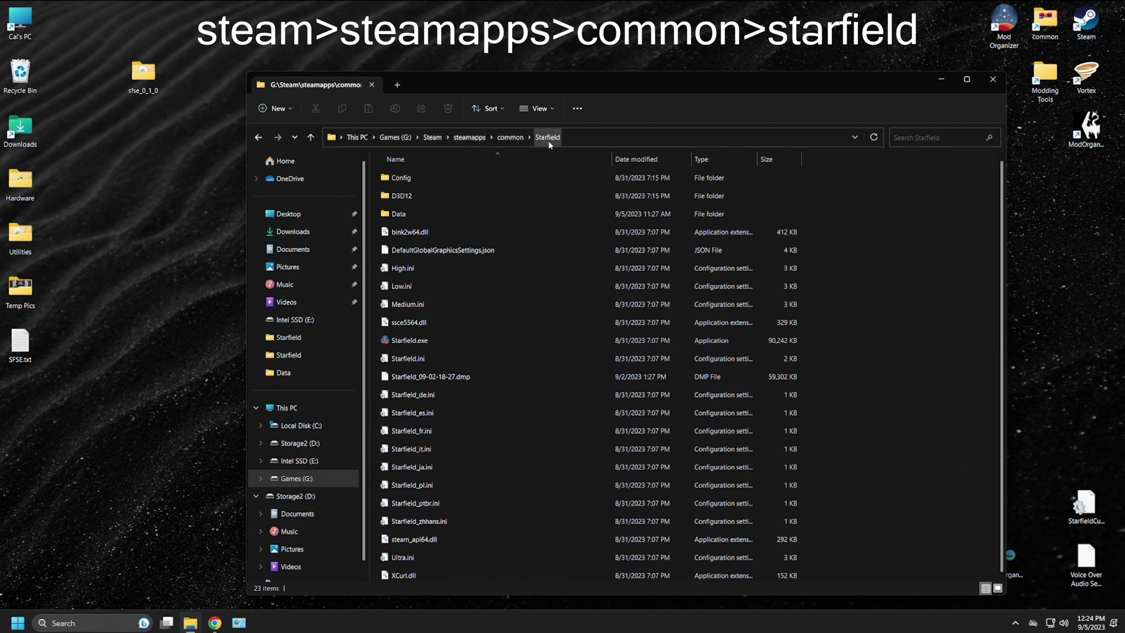
{"action": "left_click", "coordinate": [470, 342]}
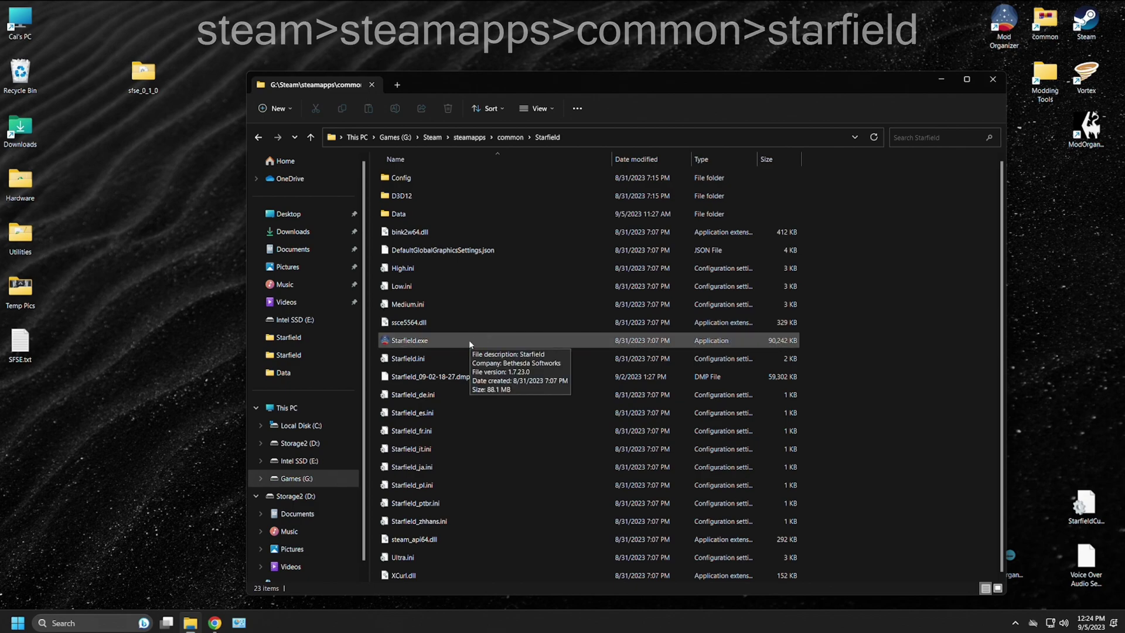
Step: Copy sfse_1_7_23.dll and sfse_loader.exe from the extracted sfse_0_1_0 folder into the Starfield game folder
{"action": "double_click", "coordinate": [140, 77]}
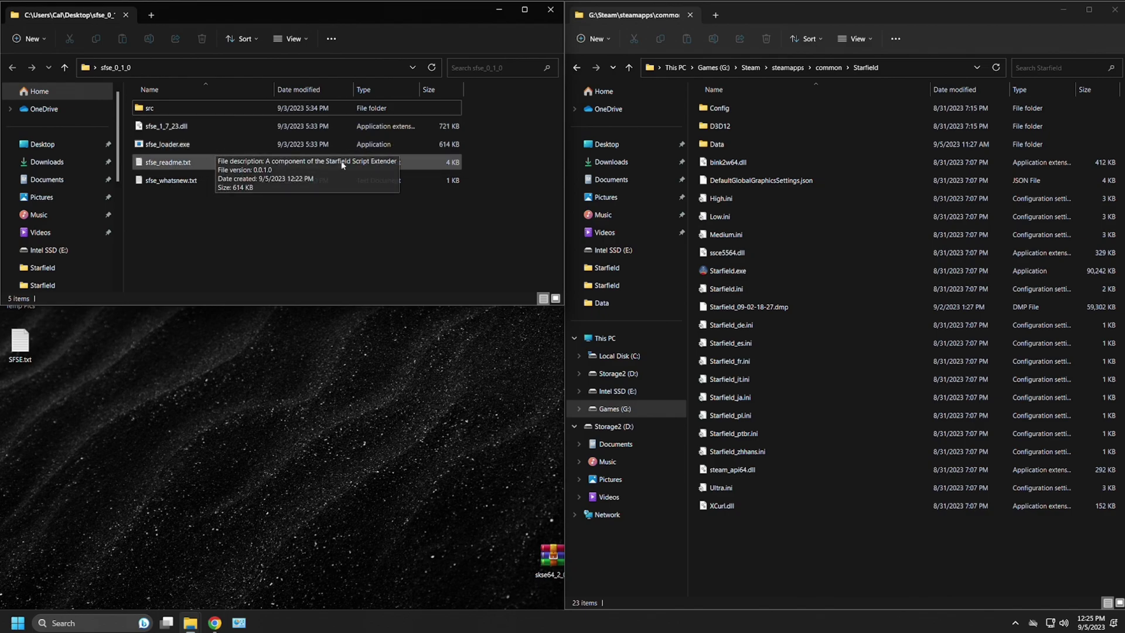
{"action": "left_click_drag", "start_coordinate": [512, 142], "coordinate": [317, 135]}
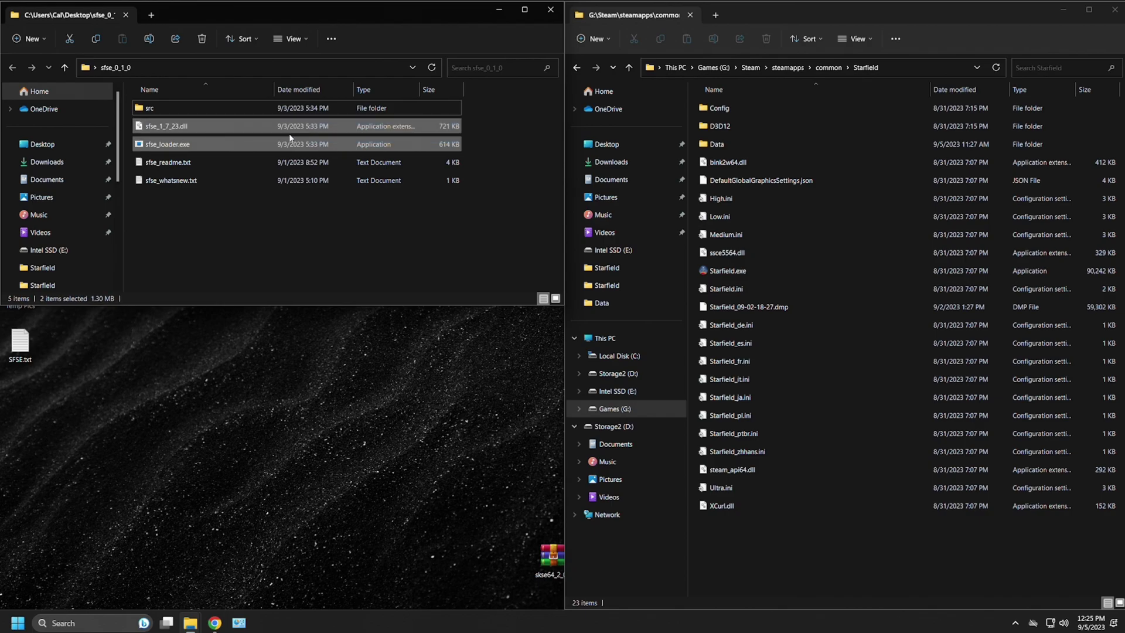
{"action": "left_click_drag", "start_coordinate": [185, 127], "coordinate": [785, 582]}
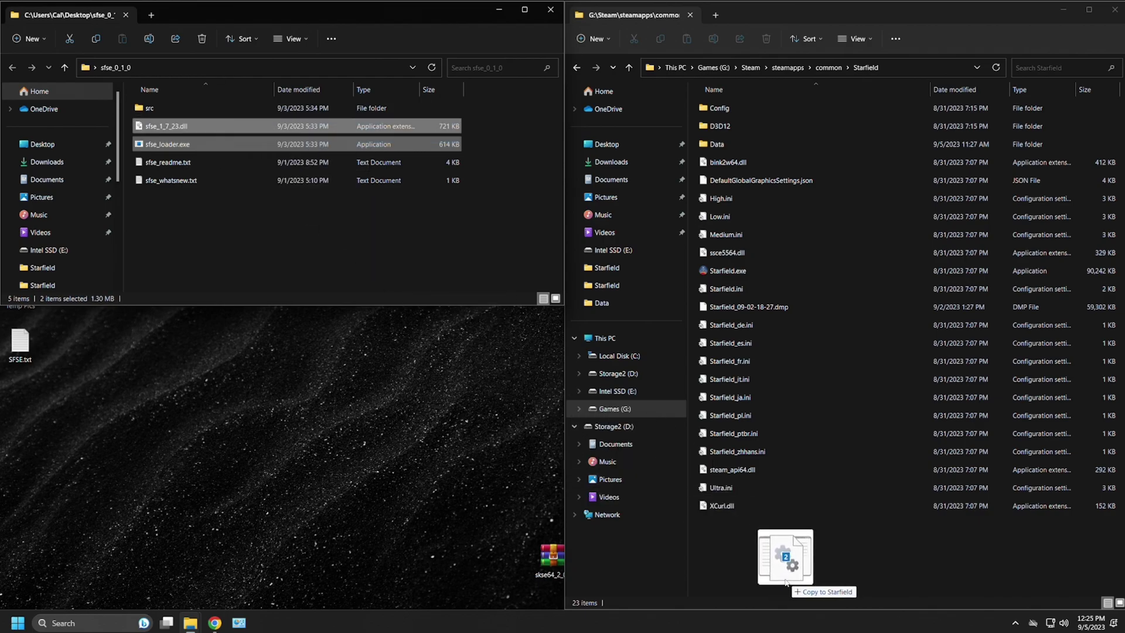
{"action": "left_click_drag", "start_coordinate": [786, 580], "coordinate": [785, 577]}
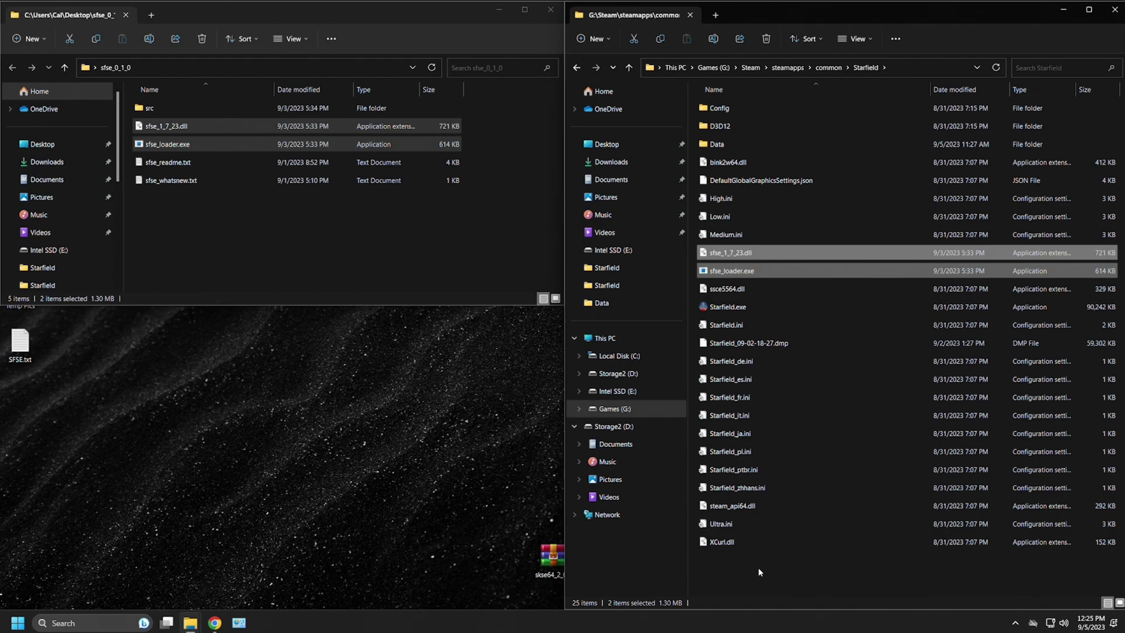
Step: Close the sfse_0_1_0 folder window and restore the Starfield folder window from its snapped layout
{"action": "left_click", "coordinate": [551, 10]}
{"action": "key", "text": "super+Down"}
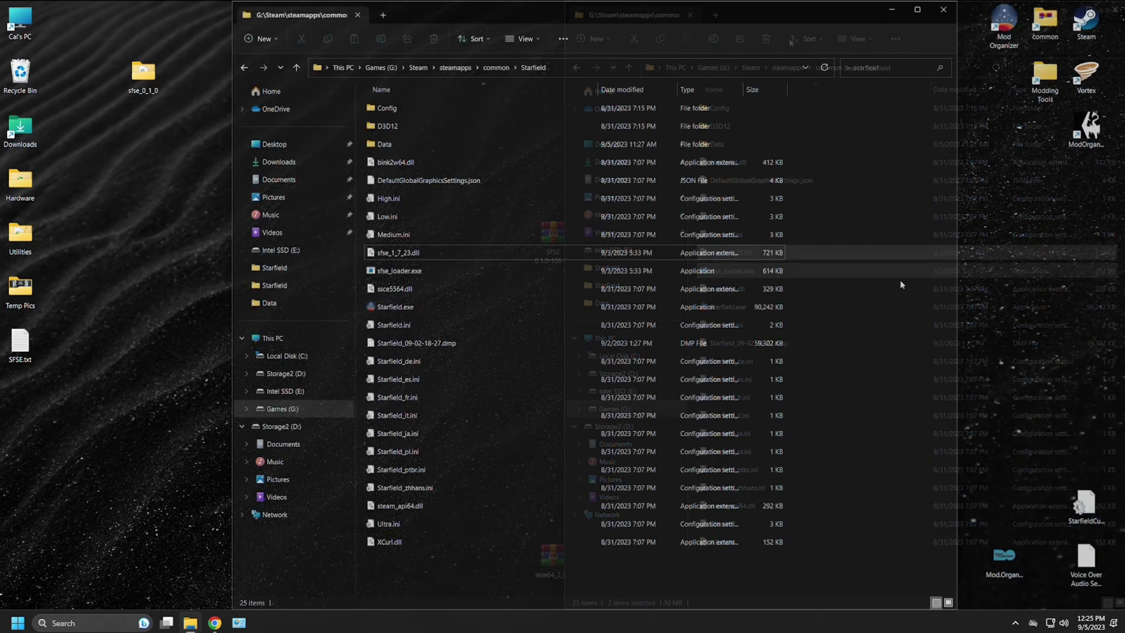
{"action": "left_click", "coordinate": [898, 282]}
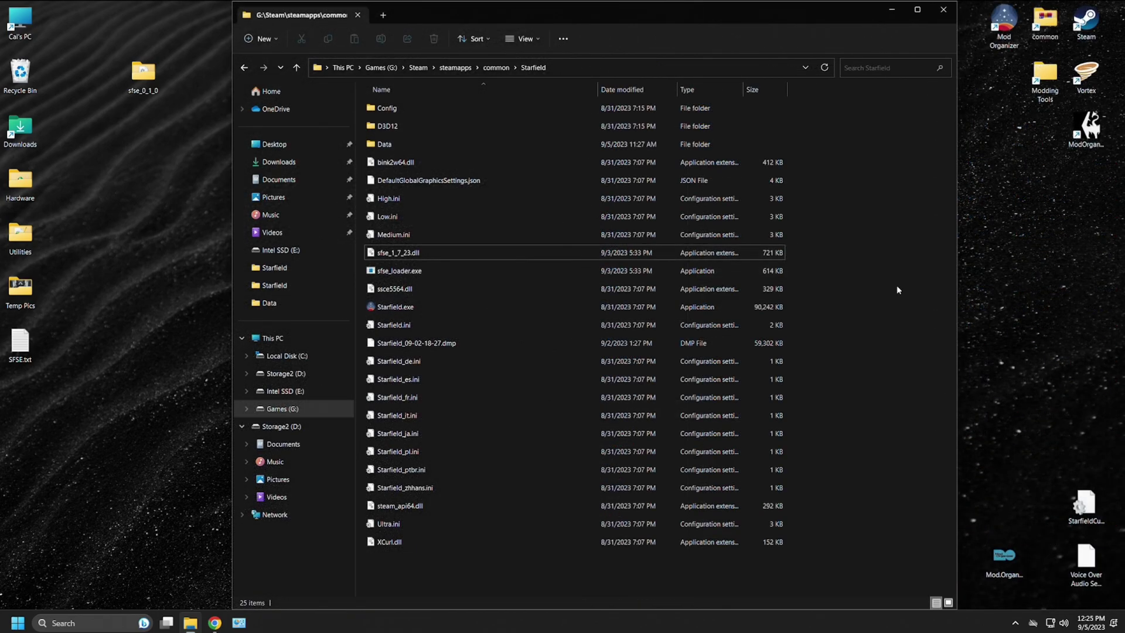
{"action": "left_click", "coordinate": [536, 274]}
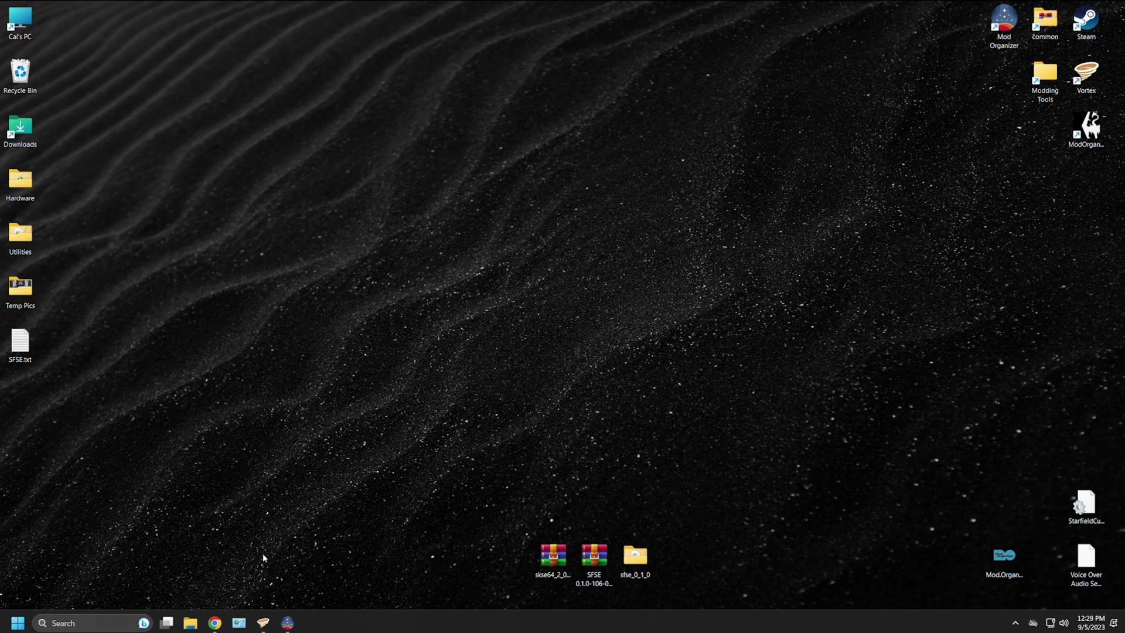
Step: Switch to Vortex, reposition its window, and view the list of installed Starfield mods
{"action": "left_click", "coordinate": [263, 622]}
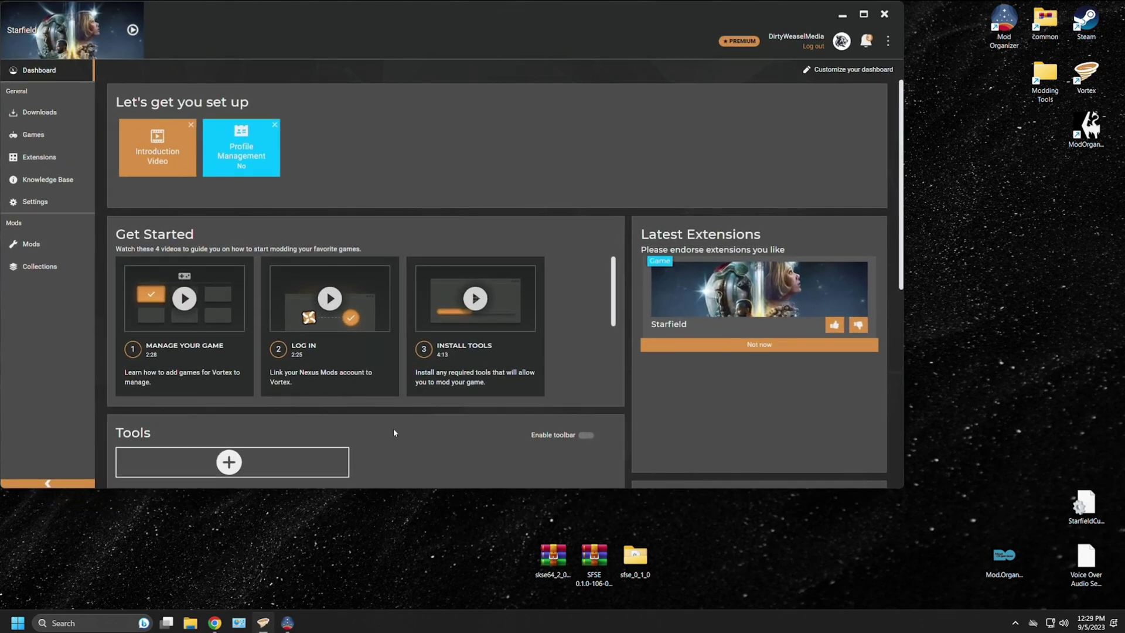
{"action": "left_click_drag", "start_coordinate": [417, 17], "coordinate": [526, 49]}
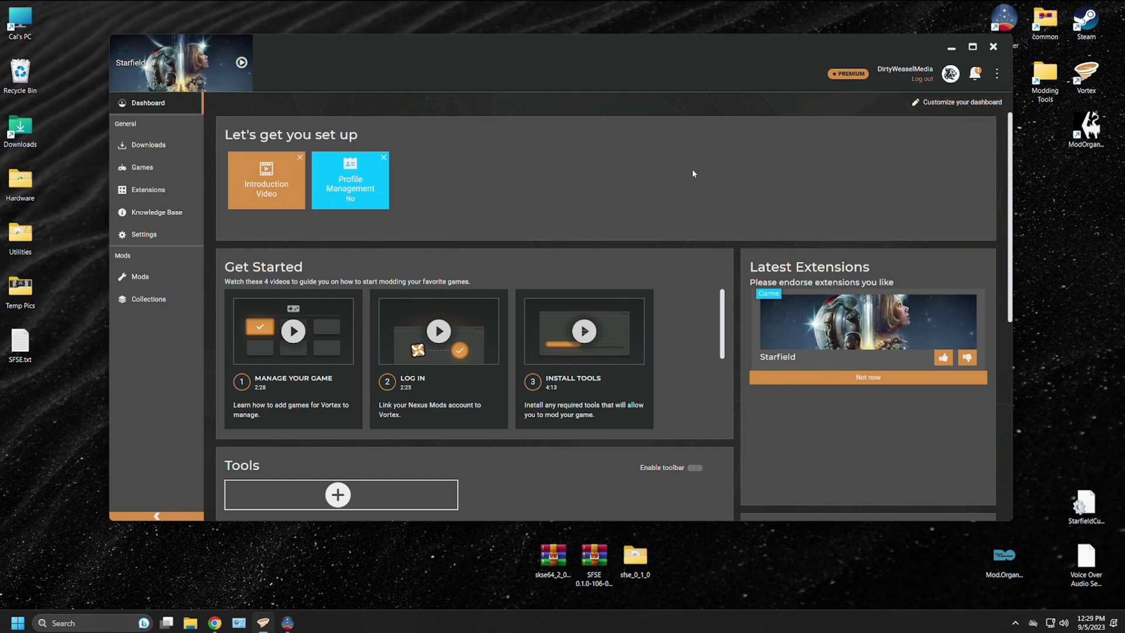
{"action": "left_click", "coordinate": [144, 281]}
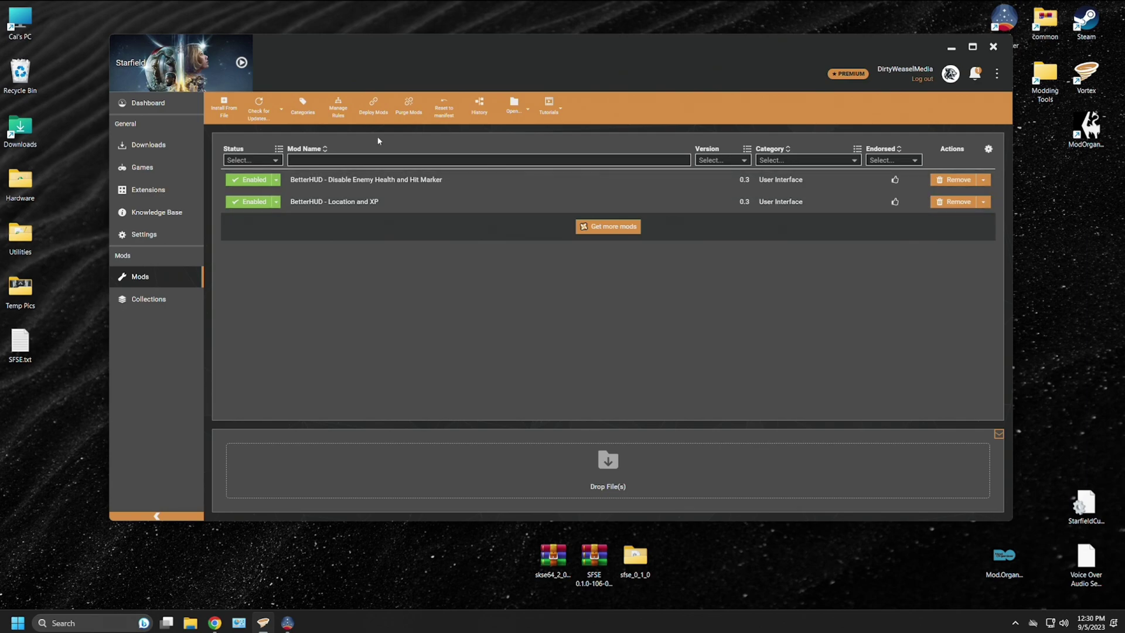
Step: Add a new tool from the Vortex dashboard, with an empty environment variable entry, and name it SFSE
{"action": "left_click", "coordinate": [165, 104]}
{"action": "scroll", "coordinate": [557, 177], "scroll_direction": "down", "scroll_amount": 1}
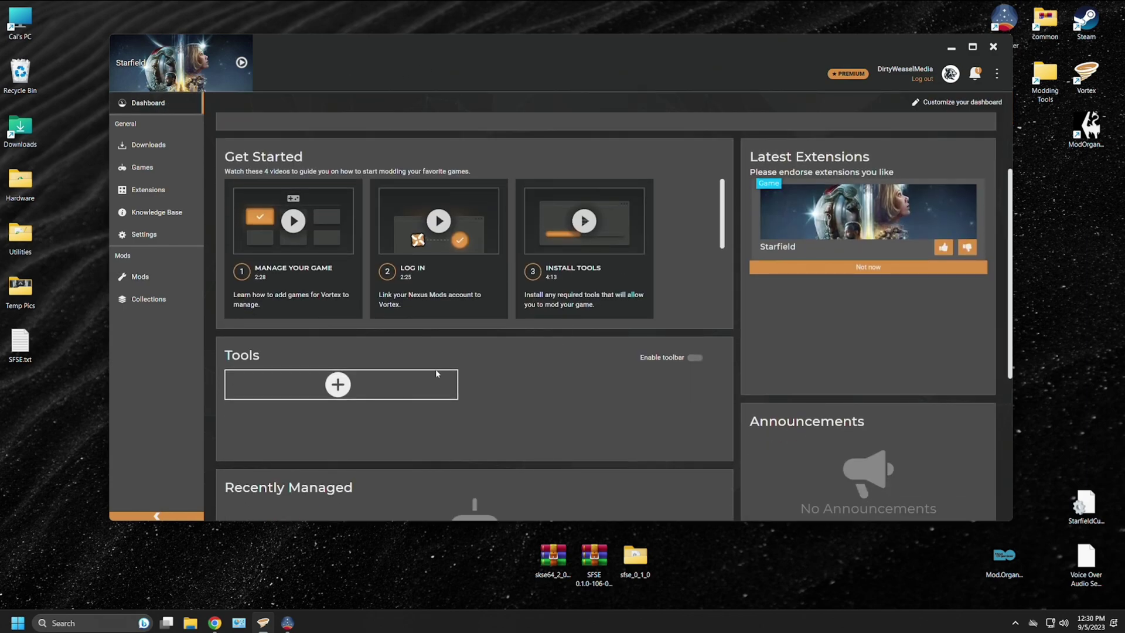
{"action": "left_click", "coordinate": [337, 387]}
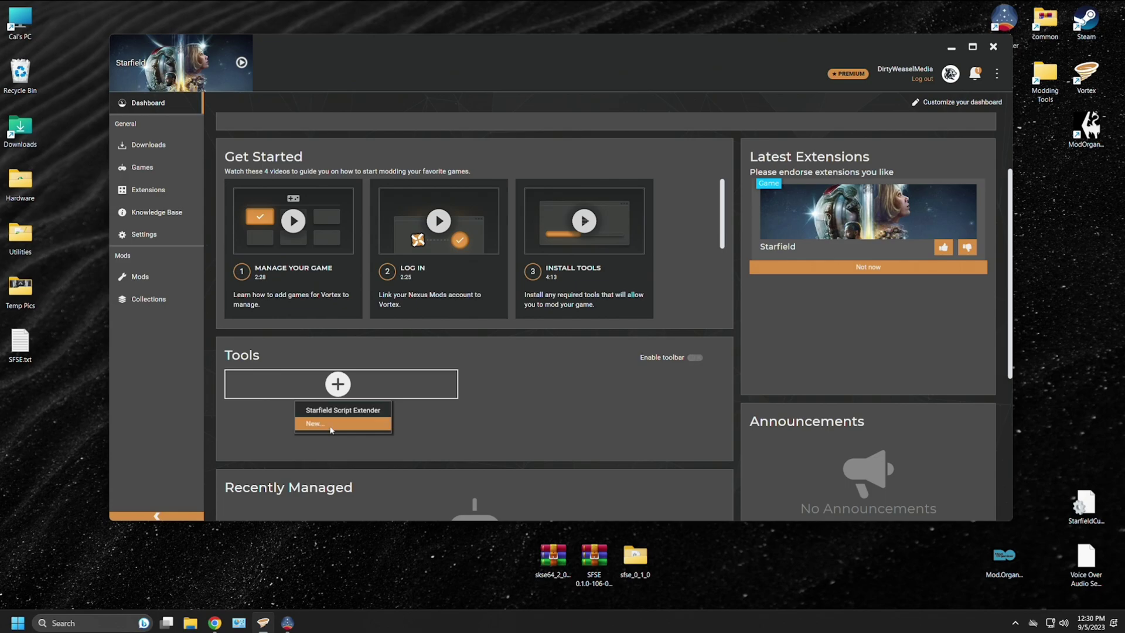
{"action": "left_click", "coordinate": [331, 424]}
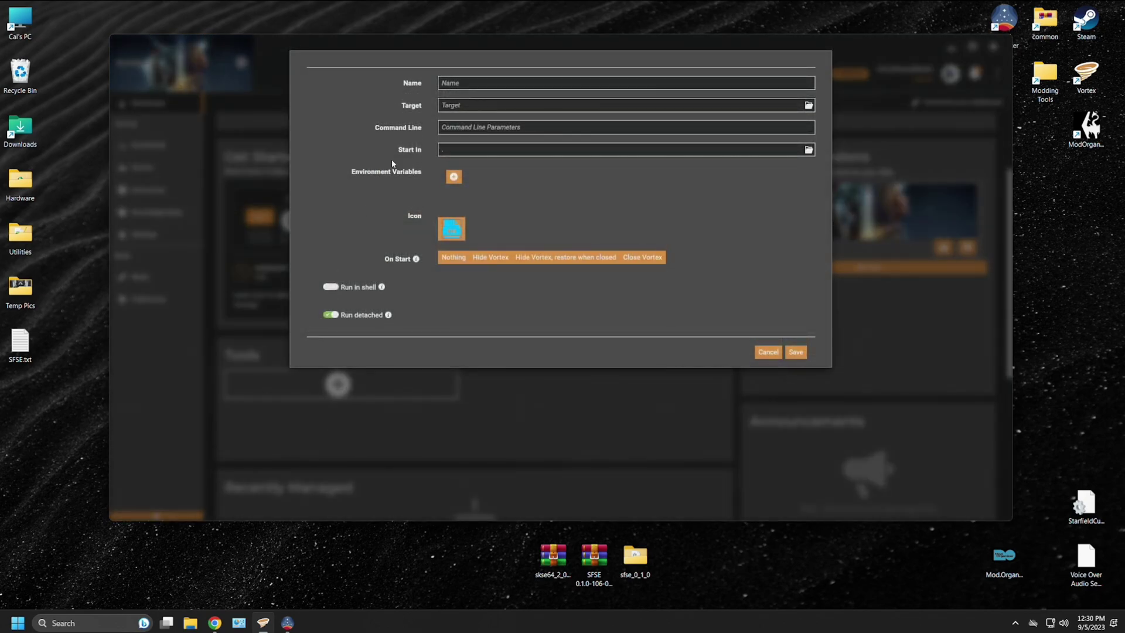
{"action": "left_click", "coordinate": [454, 176]}
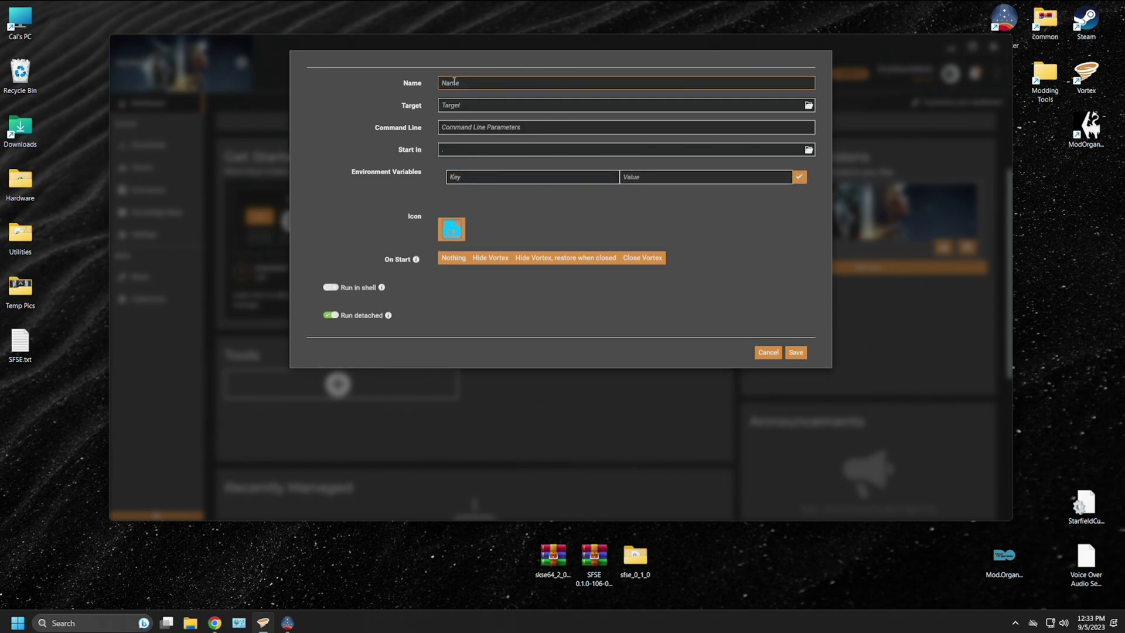
{"action": "left_click", "coordinate": [453, 82]}
{"action": "type", "text": "SFSE"}
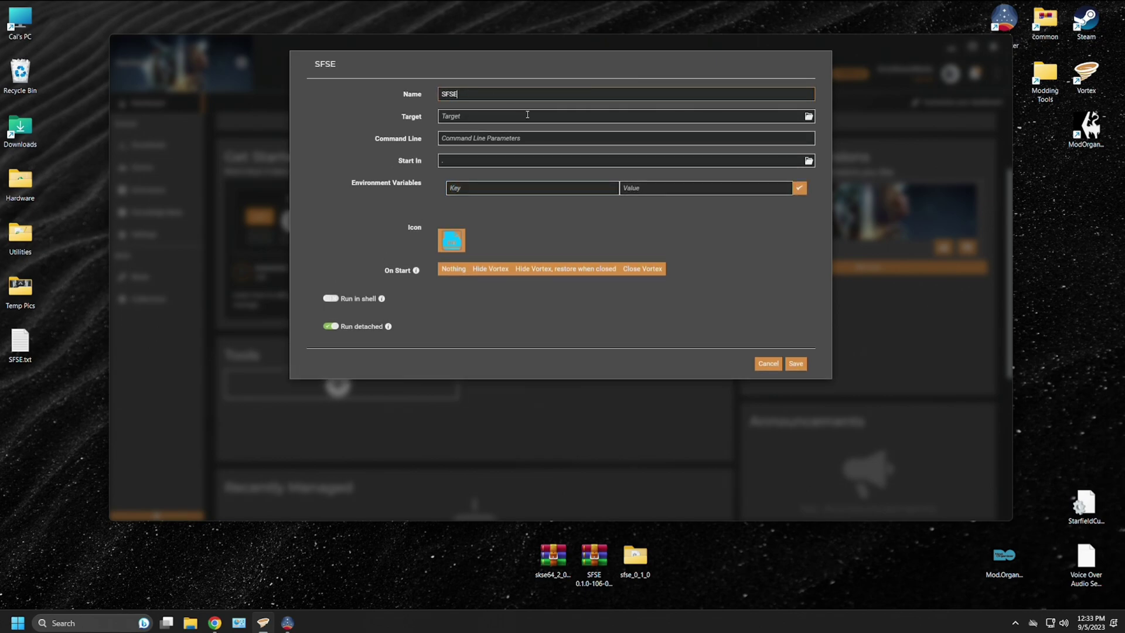
Step: Set the SFSE tool's target to sfse_loader.exe in the Starfield game folder
{"action": "left_click", "coordinate": [808, 117]}
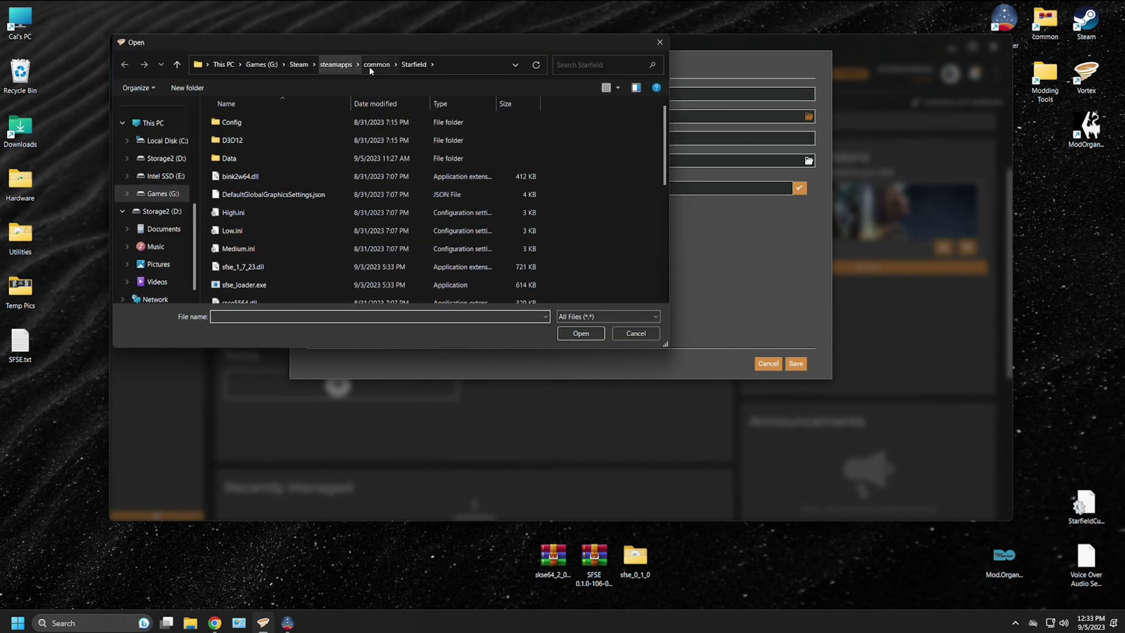
{"action": "scroll", "coordinate": [304, 194], "scroll_direction": "down", "scroll_amount": 1}
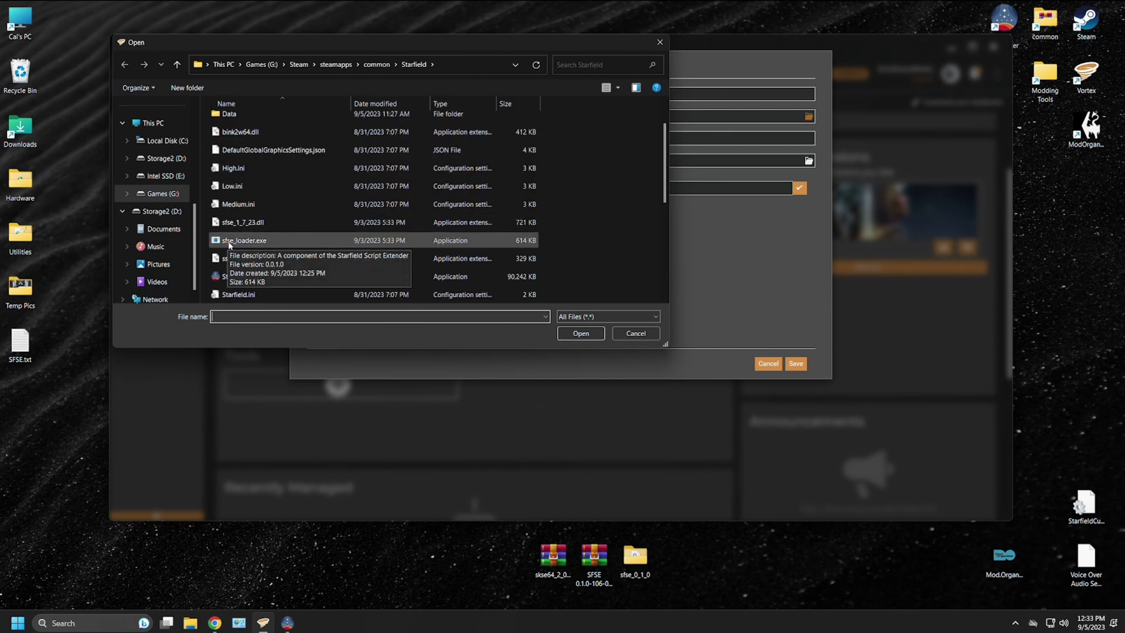
{"action": "left_click", "coordinate": [245, 241]}
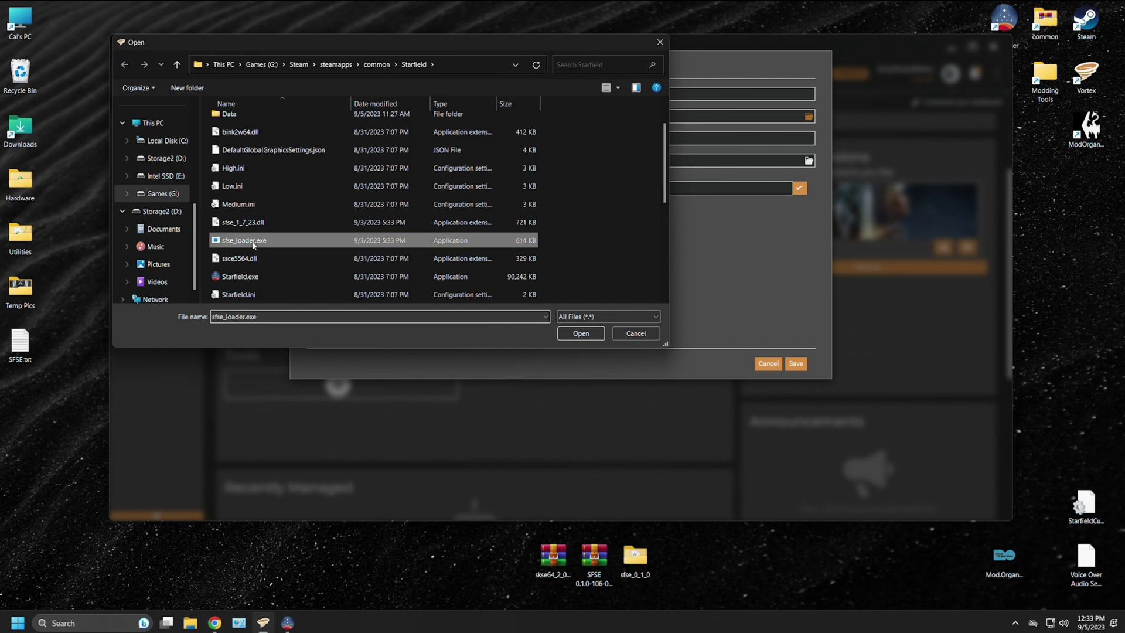
{"action": "left_click", "coordinate": [562, 332]}
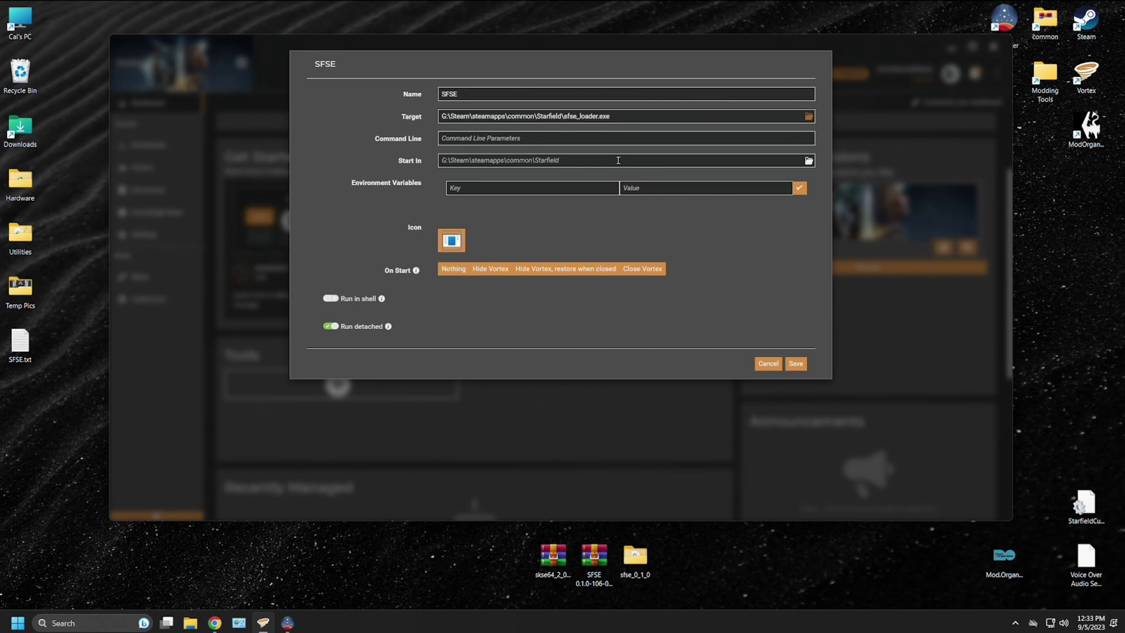
Step: Set the SFSE tool's On Start behavior to Hide Vortex, keep its default icon, and save the tool
{"action": "left_click", "coordinate": [455, 244]}
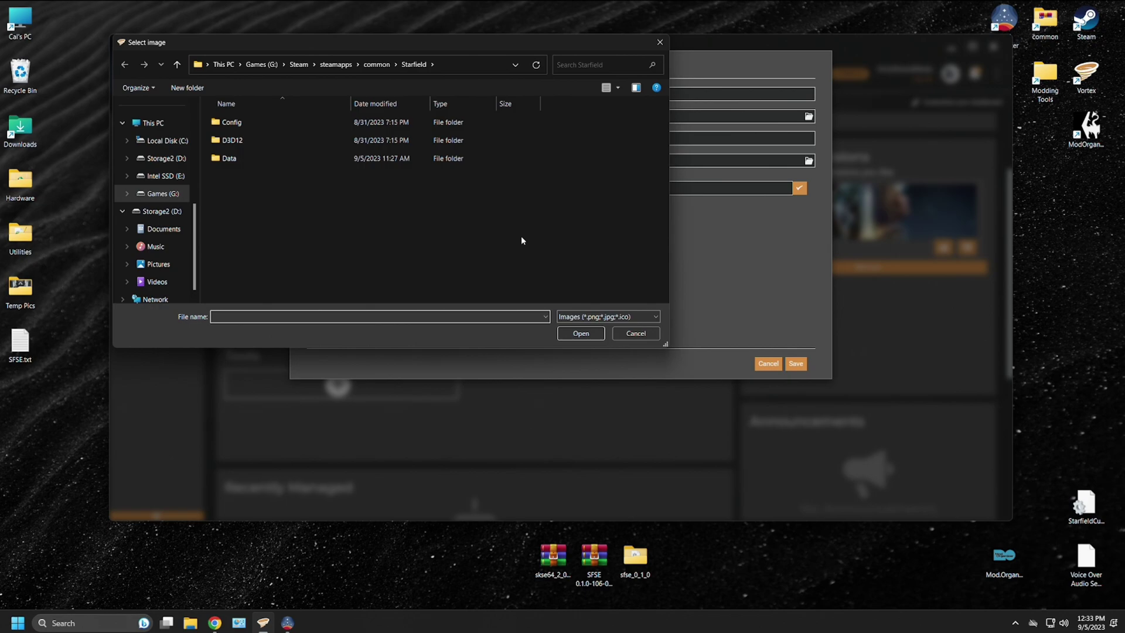
{"action": "left_click", "coordinate": [636, 333]}
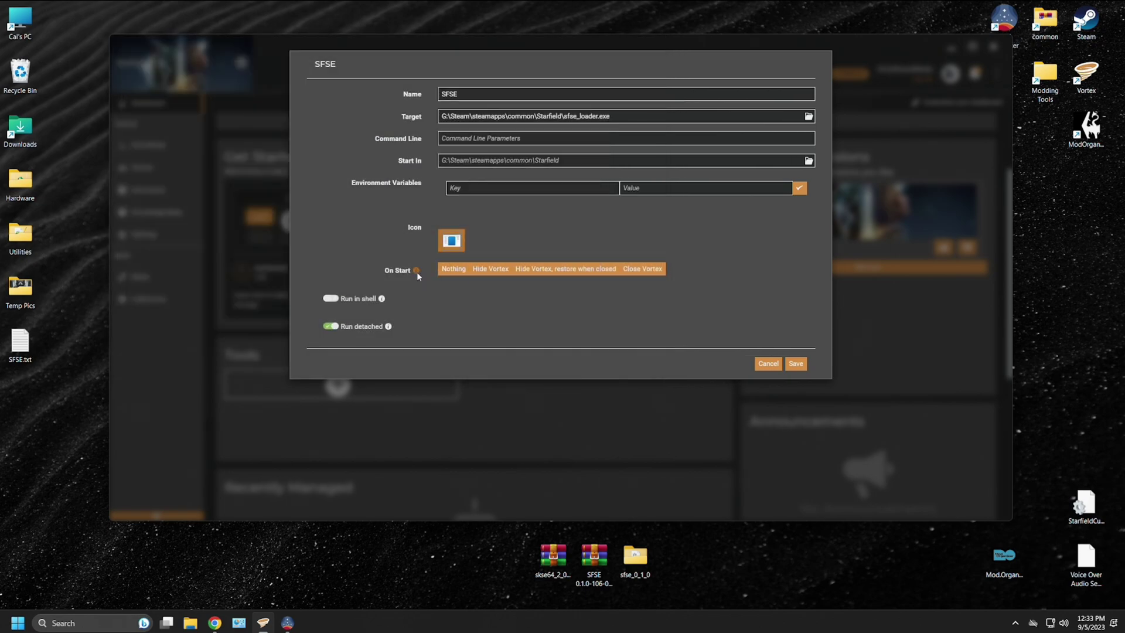
{"action": "mouse_move", "coordinate": [416, 272]}
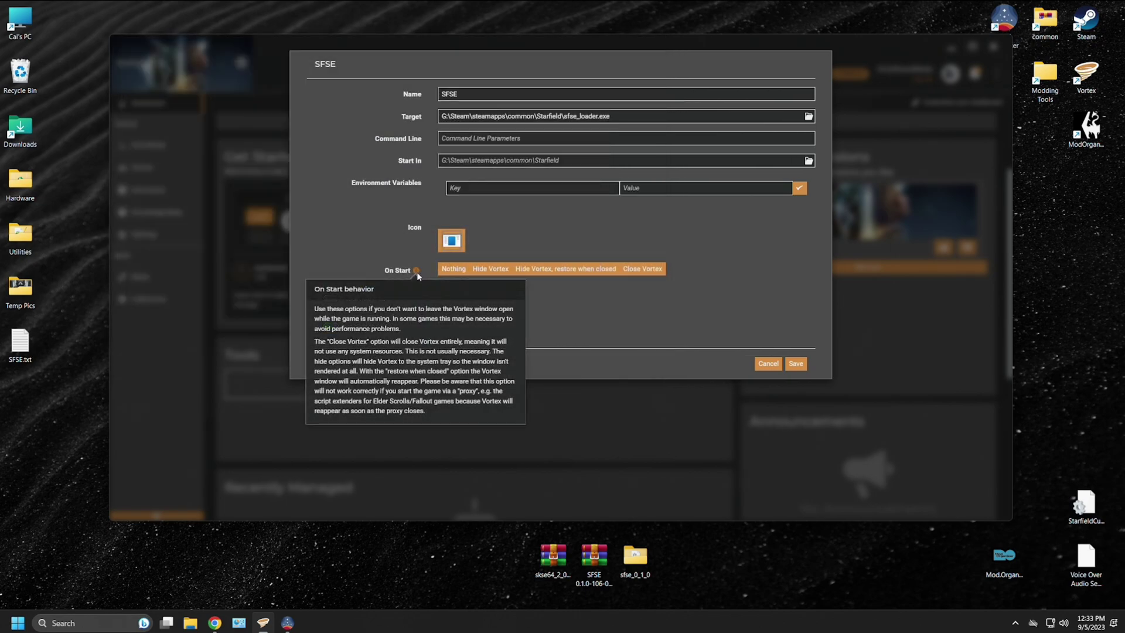
{"action": "left_click", "coordinate": [490, 270]}
{"action": "left_click", "coordinate": [796, 363]}
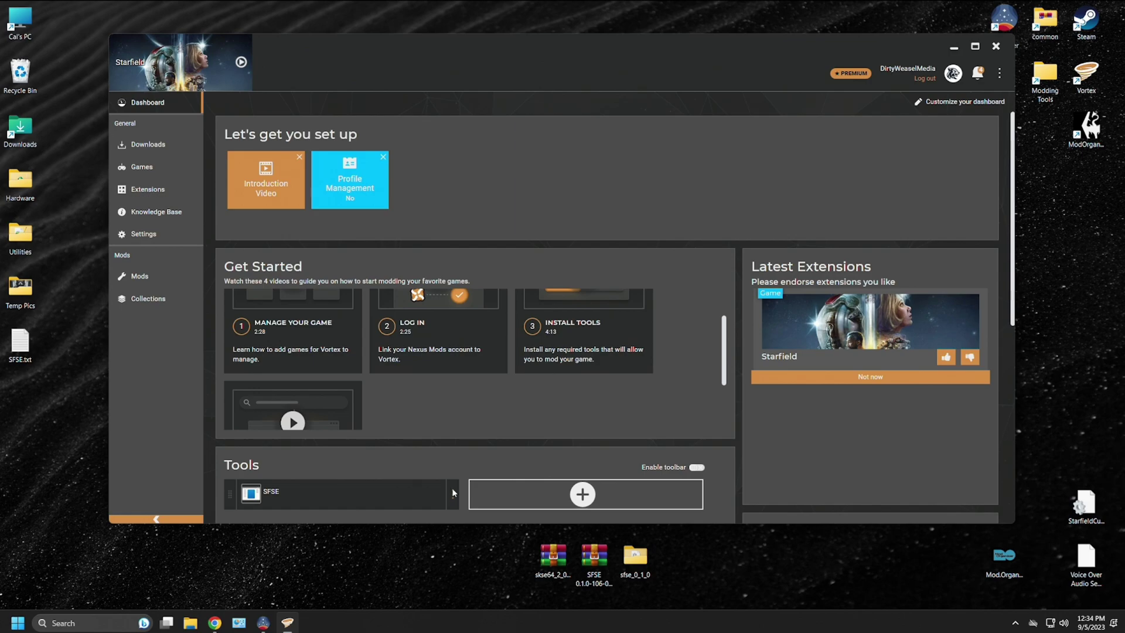
Step: Set the SFSE tool as primary and launch Starfield through it
{"action": "left_click", "coordinate": [453, 492]}
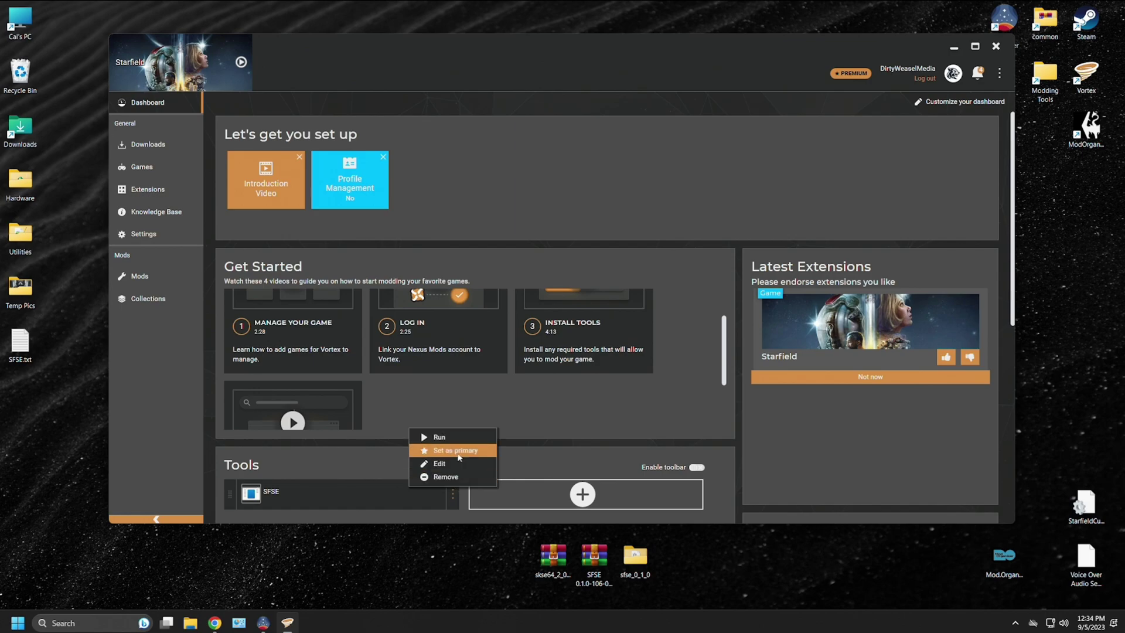
{"action": "left_click", "coordinate": [459, 451]}
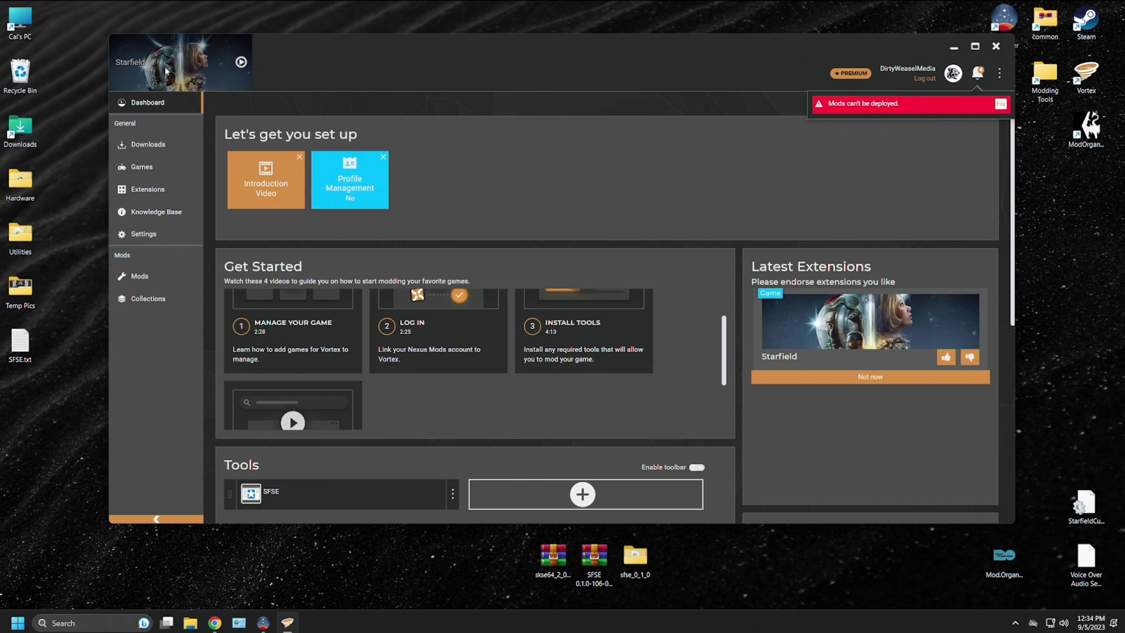
{"action": "left_click", "coordinate": [241, 62]}
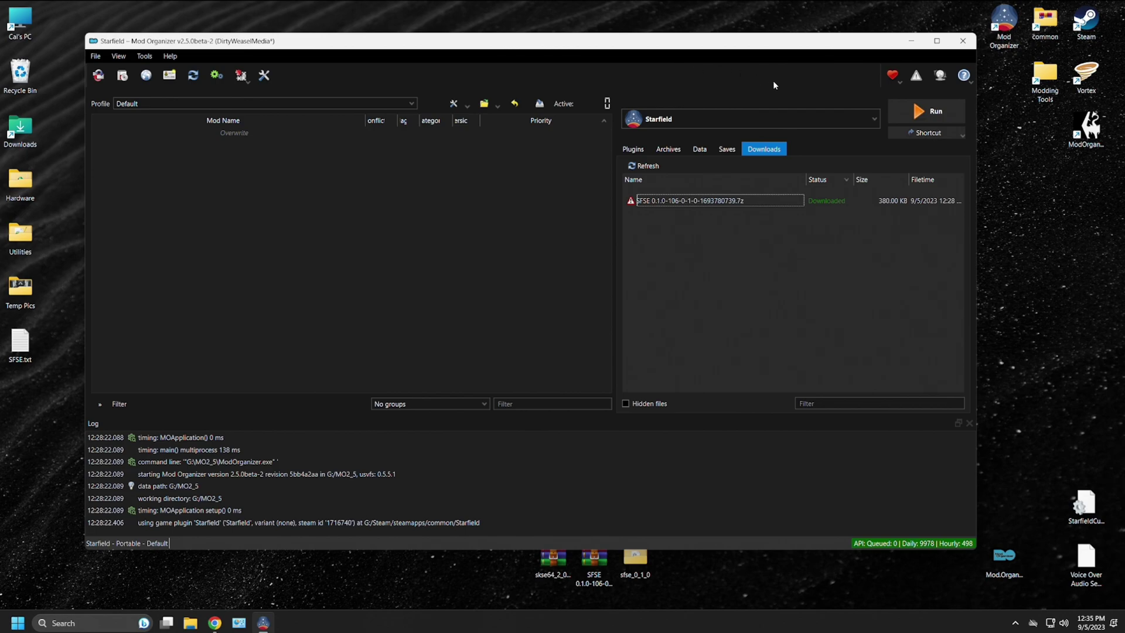
Step: Switch to the Starfield instance of Mod Organizer and choose SFSE as the executable to run
{"action": "left_click", "coordinate": [828, 118]}
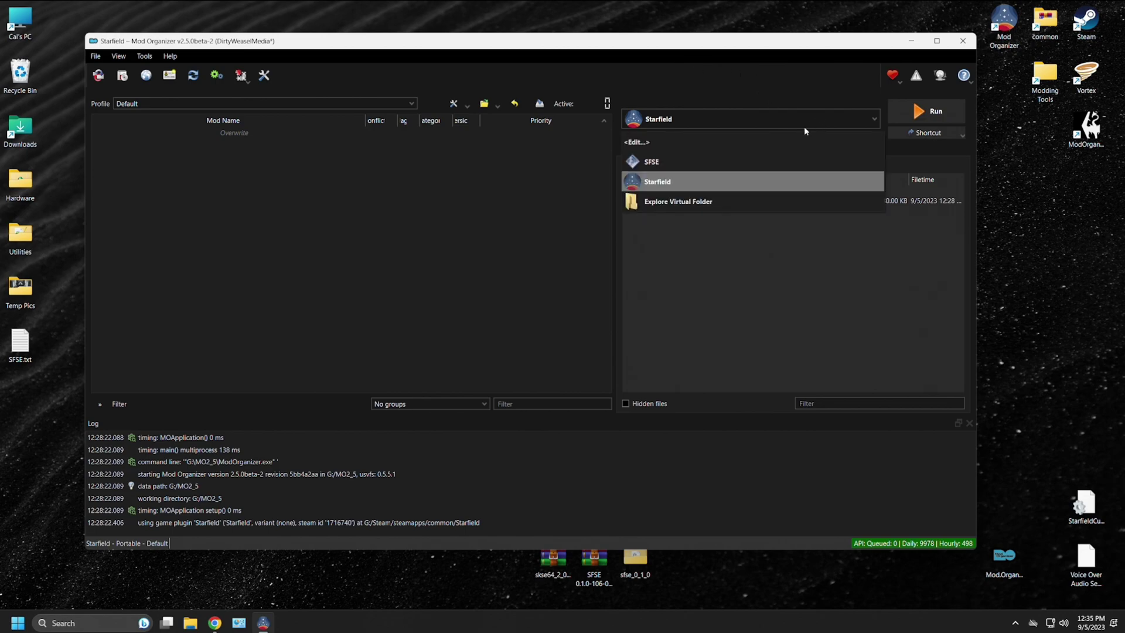
{"action": "left_click", "coordinate": [748, 162]}
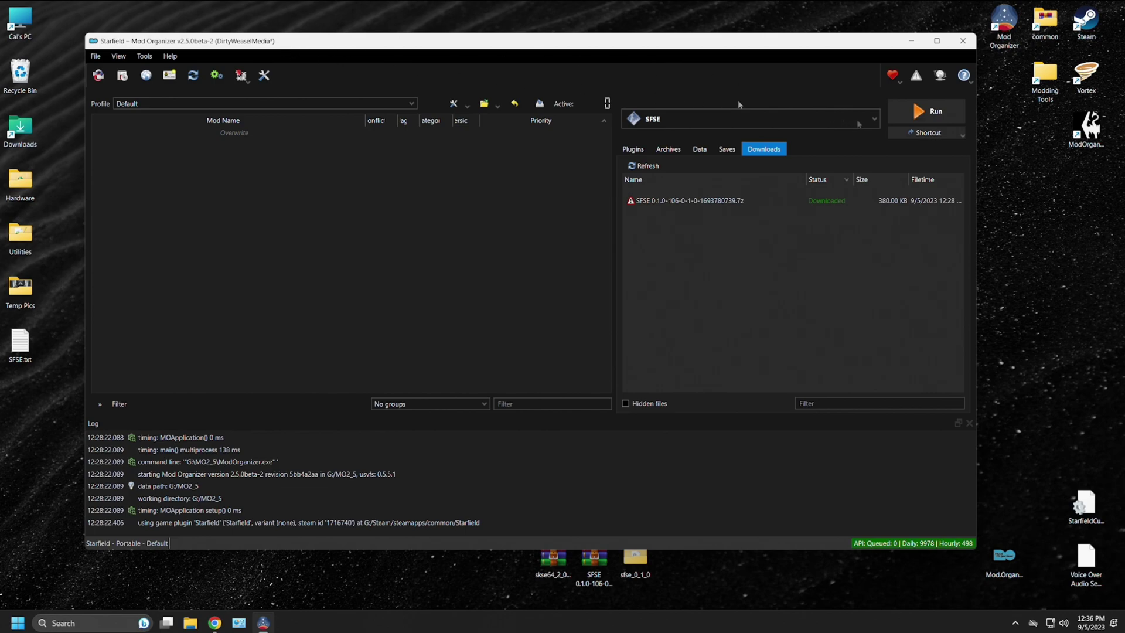
{"action": "left_click", "coordinate": [852, 119]}
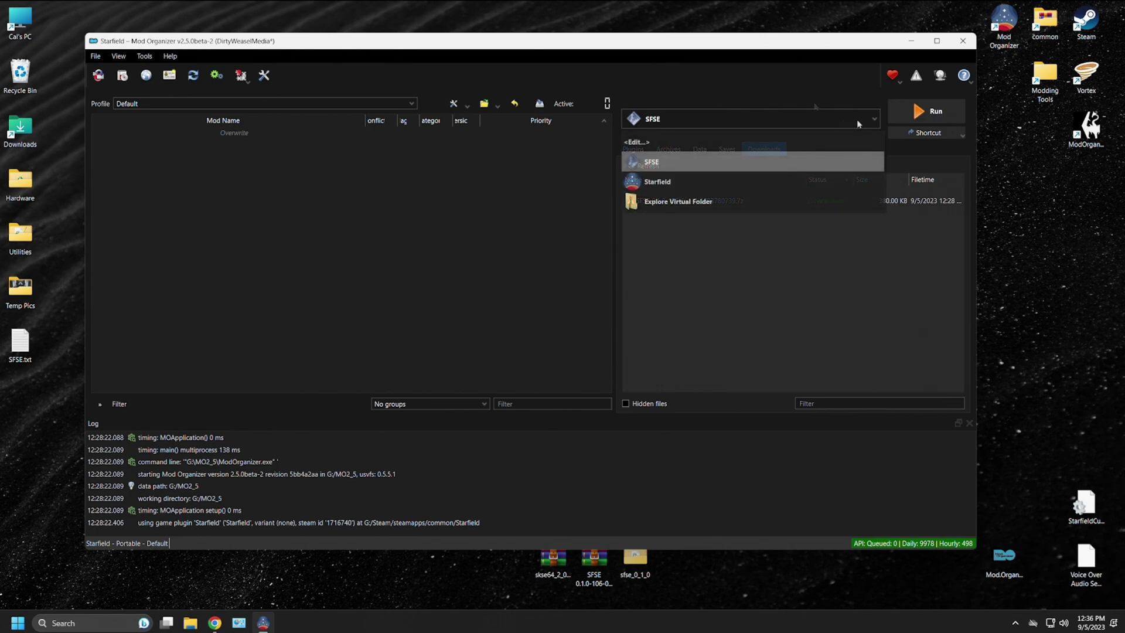
{"action": "left_click", "coordinate": [805, 155]}
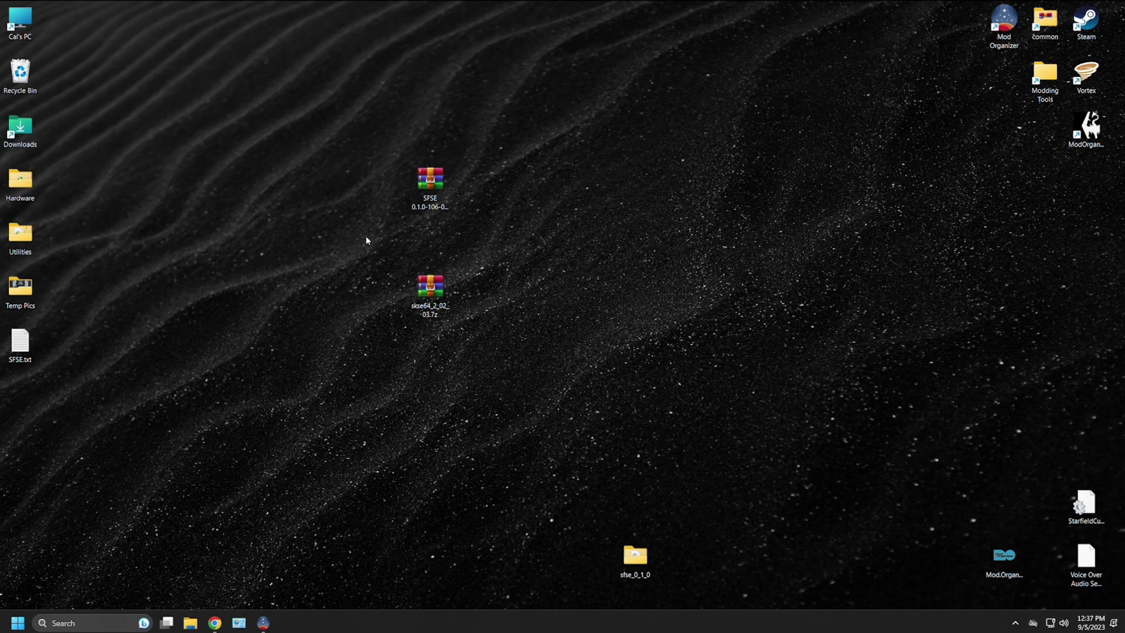
Step: Open the SFSE 0.1.0 and skse64_2_02_03.7z archives from the desktop and arrange their windows side by side for comparison
{"action": "double_click", "coordinate": [432, 185]}
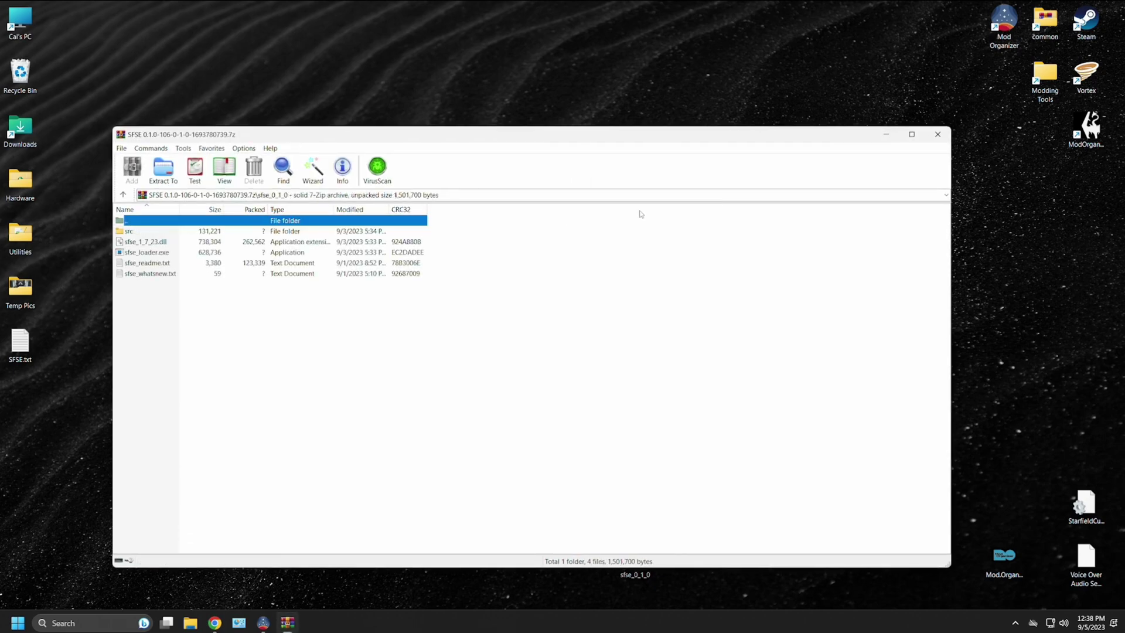
{"action": "left_click_drag", "start_coordinate": [952, 236], "coordinate": [500, 229]}
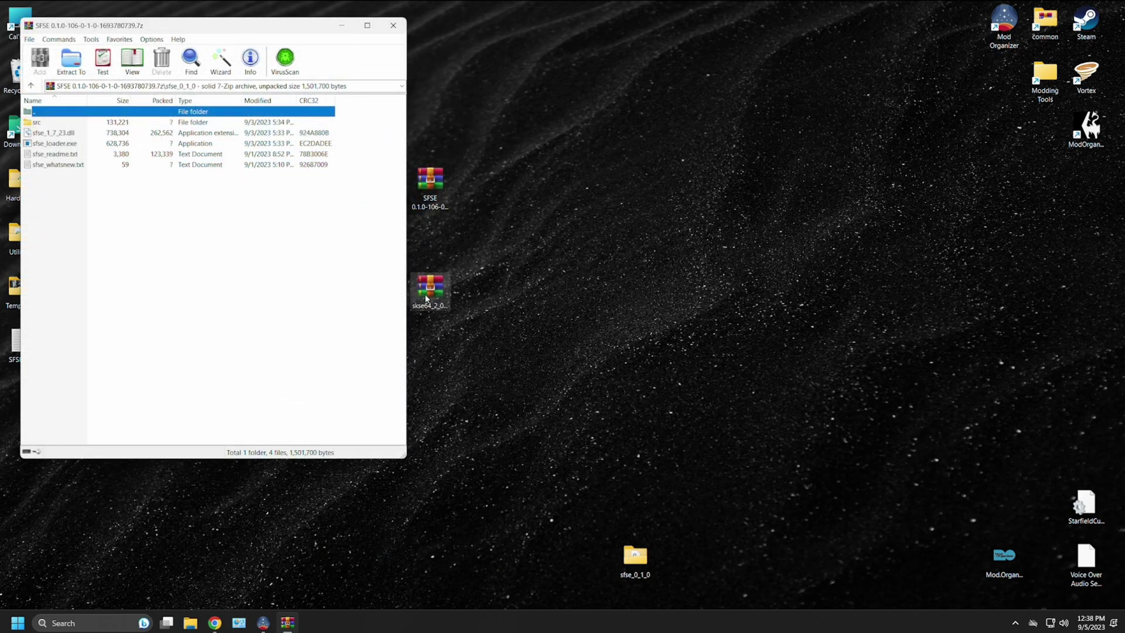
{"action": "double_click", "coordinate": [426, 298]}
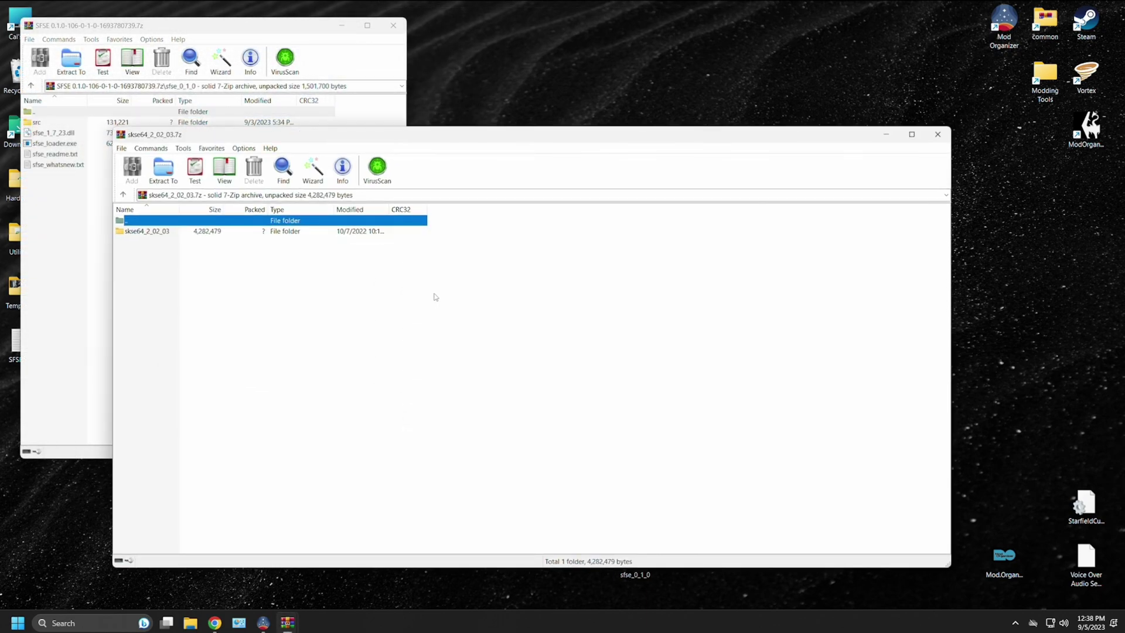
{"action": "left_click_drag", "start_coordinate": [488, 141], "coordinate": [650, 129]}
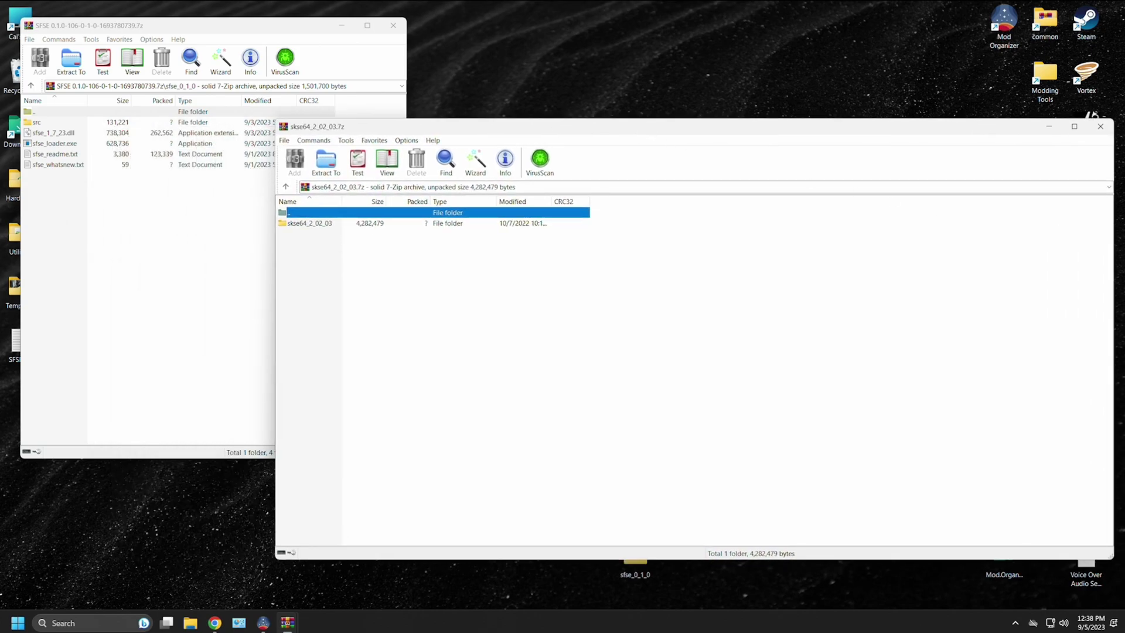
{"action": "left_click_drag", "start_coordinate": [1115, 219], "coordinate": [716, 219]}
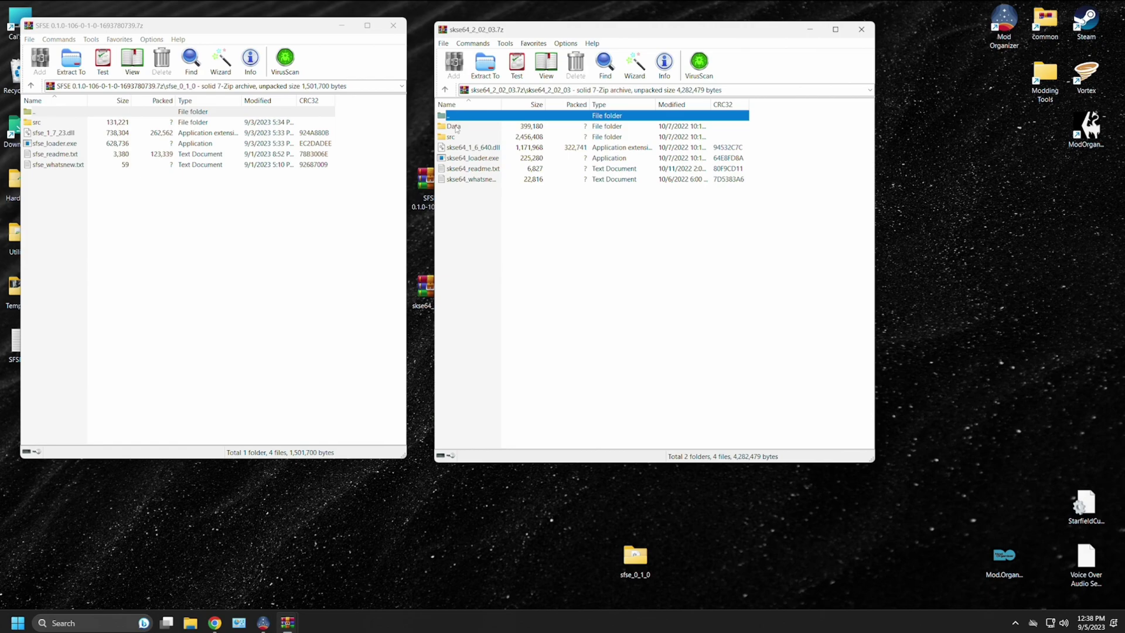
Step: Examine the script files in the Data\Scripts folder of the skse64_2_02_03 archive, and close its window
{"action": "double_click", "coordinate": [454, 127]}
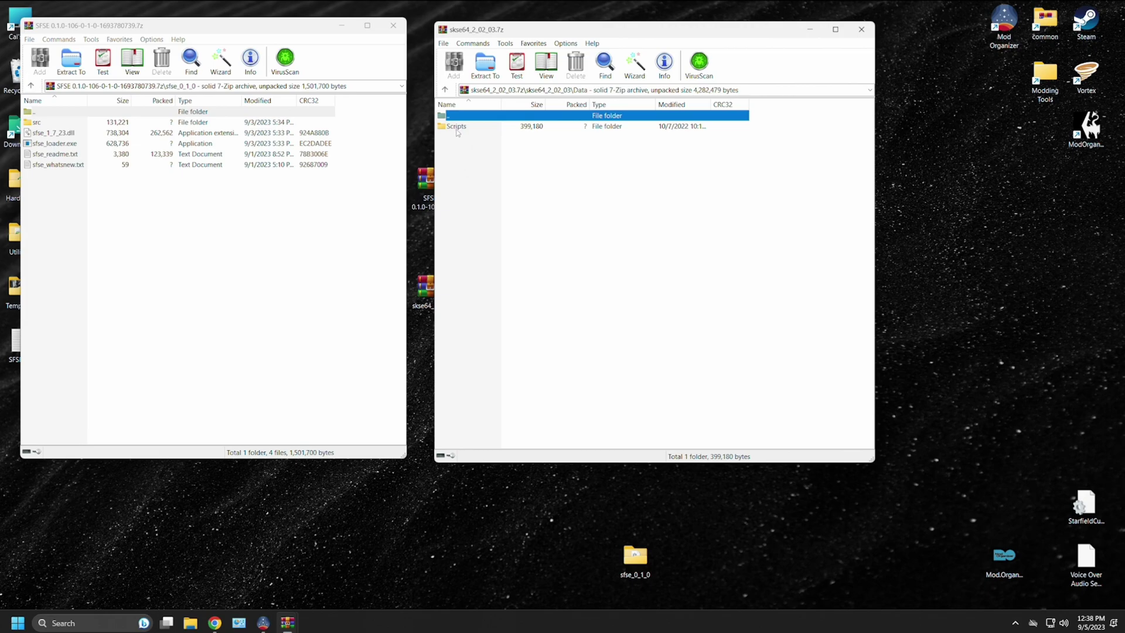
{"action": "double_click", "coordinate": [456, 127]}
{"action": "scroll", "coordinate": [511, 202], "scroll_direction": "down", "scroll_amount": 6}
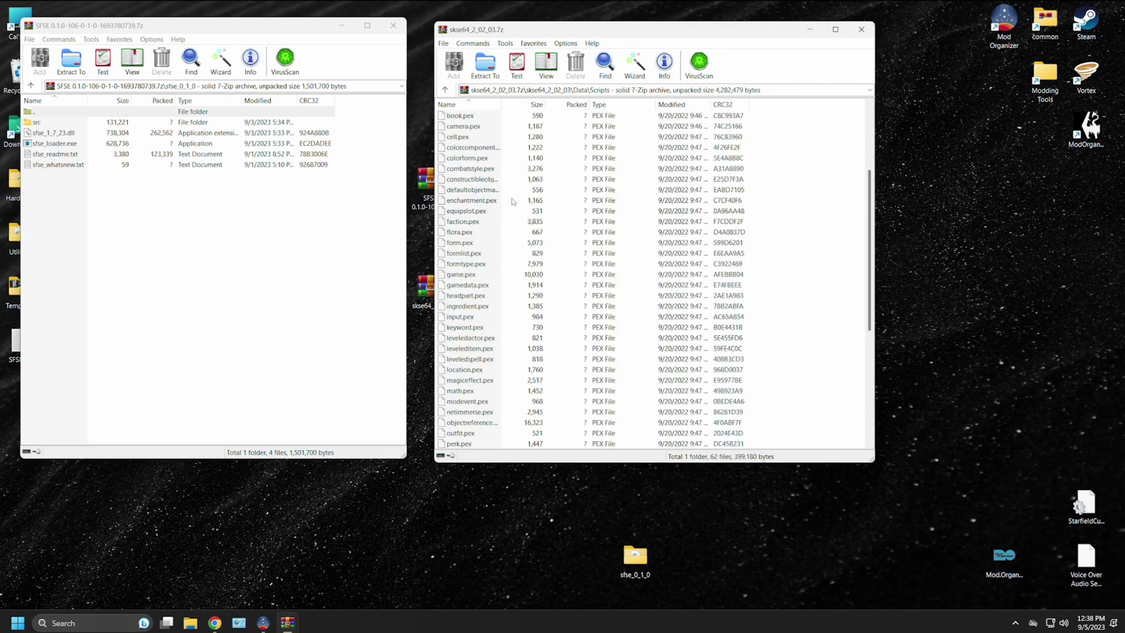
{"action": "scroll", "coordinate": [512, 202], "scroll_direction": "down", "scroll_amount": 4}
{"action": "scroll", "coordinate": [512, 201], "scroll_direction": "up", "scroll_amount": 12}
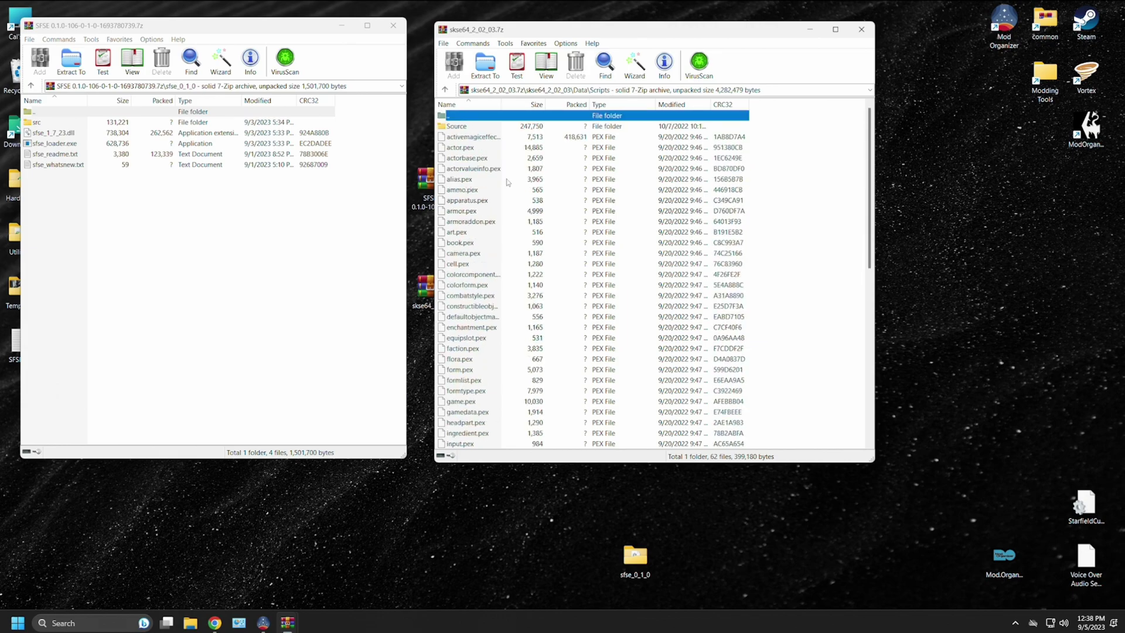
{"action": "scroll", "coordinate": [508, 194], "scroll_direction": "down", "scroll_amount": 5}
{"action": "scroll", "coordinate": [509, 196], "scroll_direction": "up", "scroll_amount": 5}
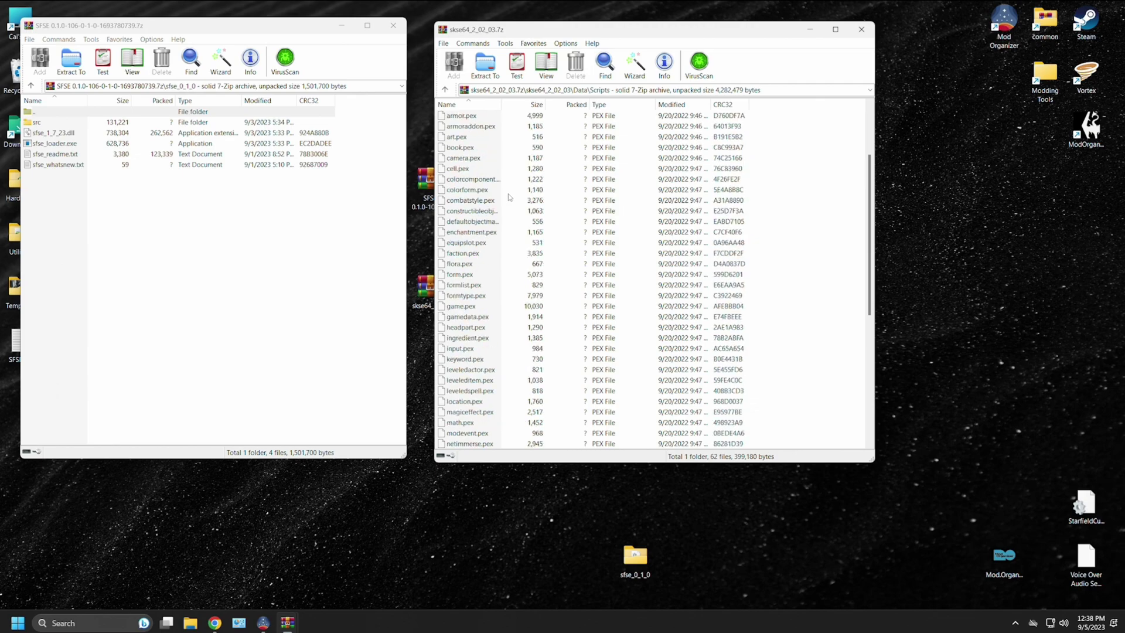
{"action": "left_click", "coordinate": [861, 29]}
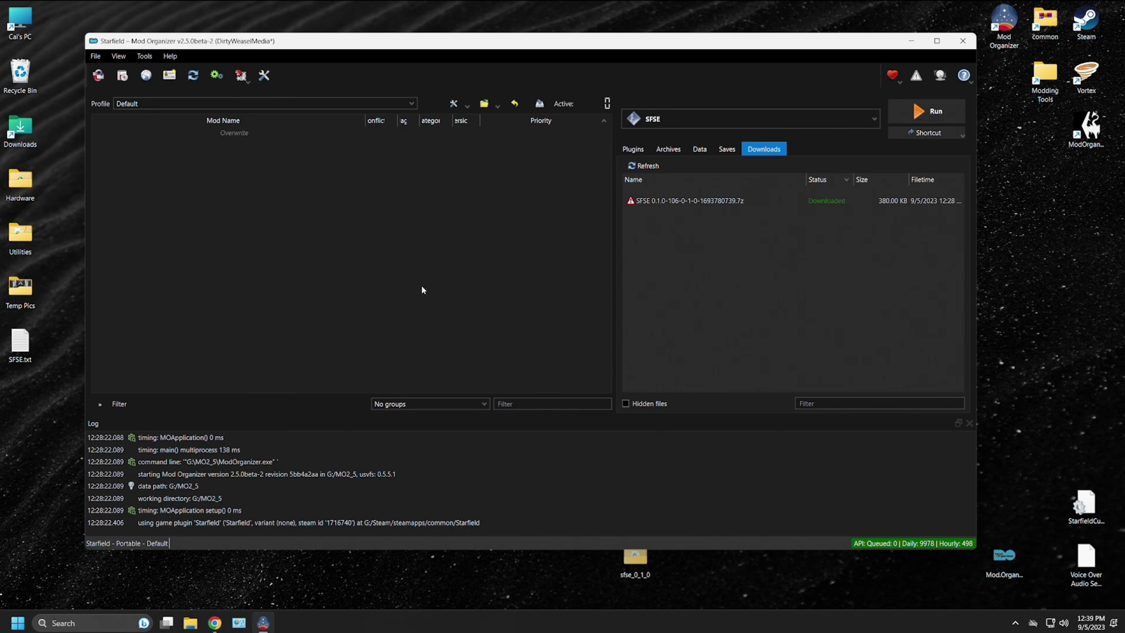
Step: Open the SFSE download's manual installation in Mod Organizer, review its content tree, and cancel without installing
{"action": "double_click", "coordinate": [694, 202]}
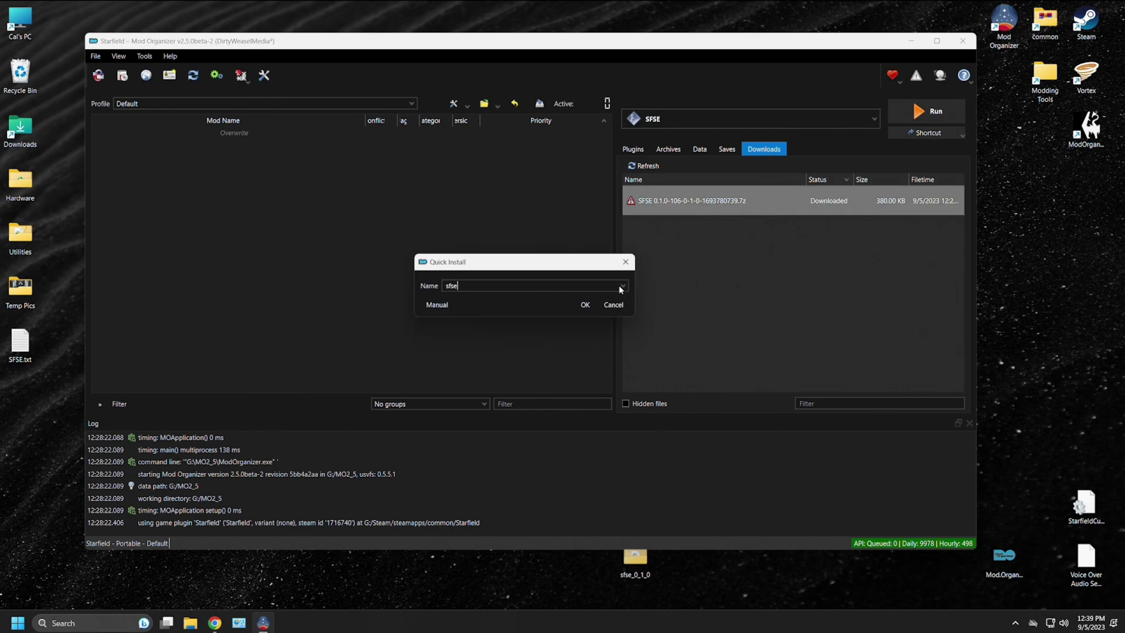
{"action": "left_click", "coordinate": [437, 306]}
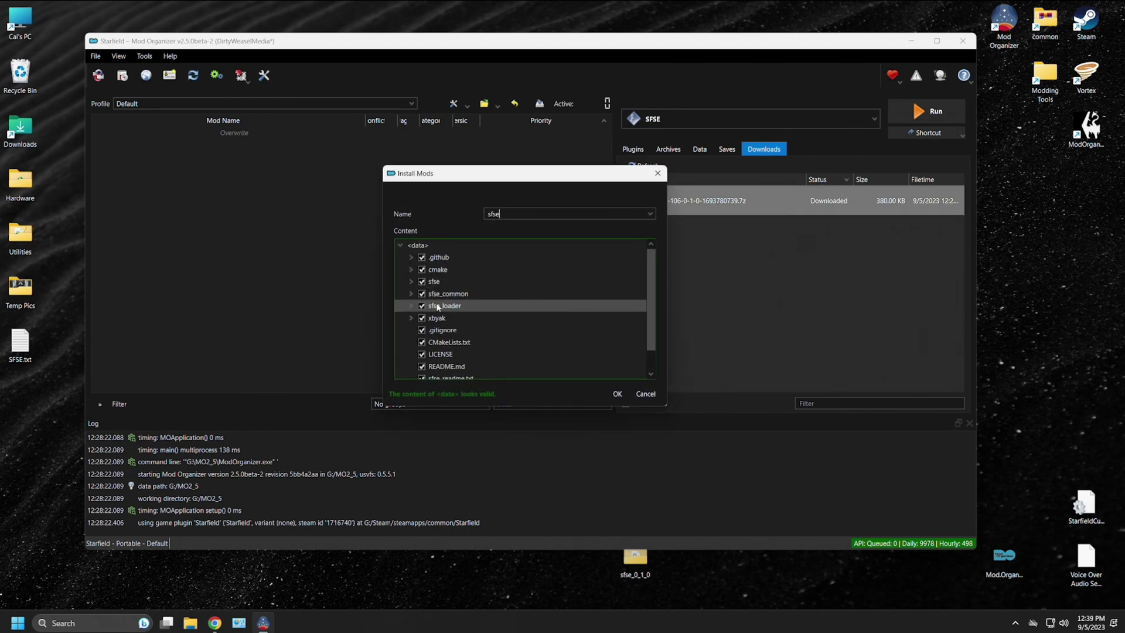
{"action": "left_click", "coordinate": [401, 246]}
{"action": "left_click", "coordinate": [400, 247]}
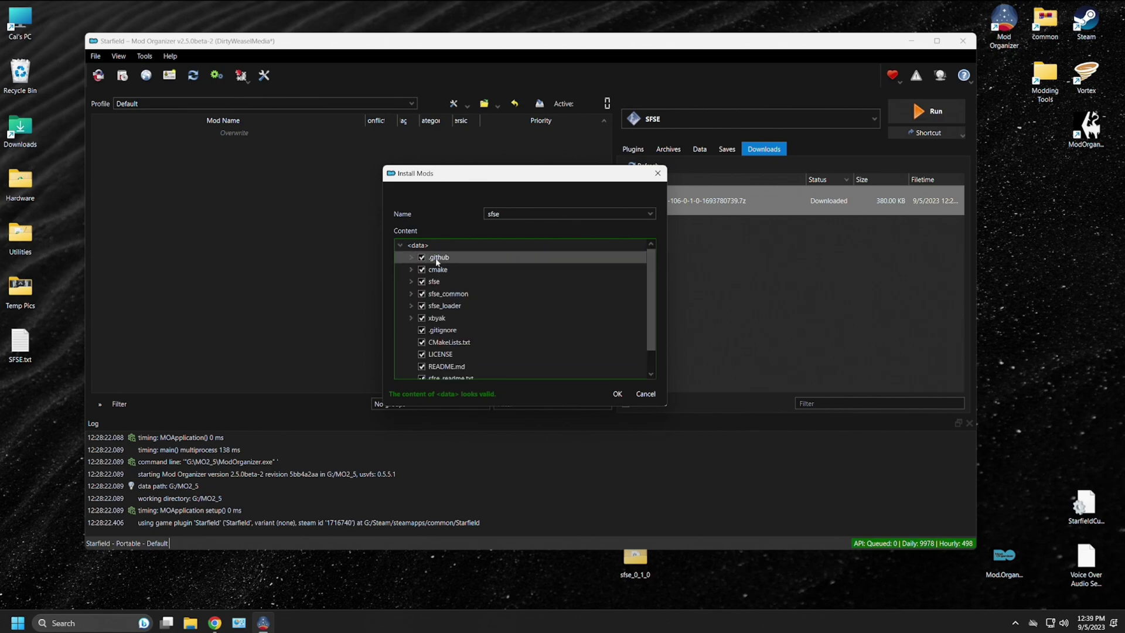
{"action": "scroll", "coordinate": [526, 337], "scroll_direction": "down", "scroll_amount": 1}
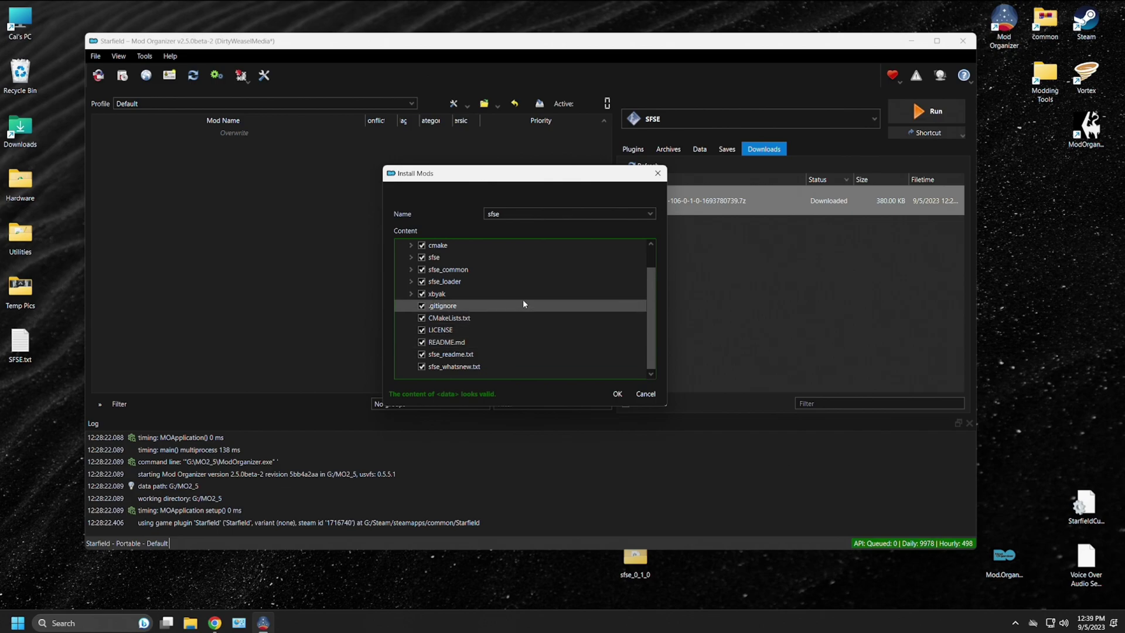
{"action": "scroll", "coordinate": [521, 296], "scroll_direction": "up", "scroll_amount": 1}
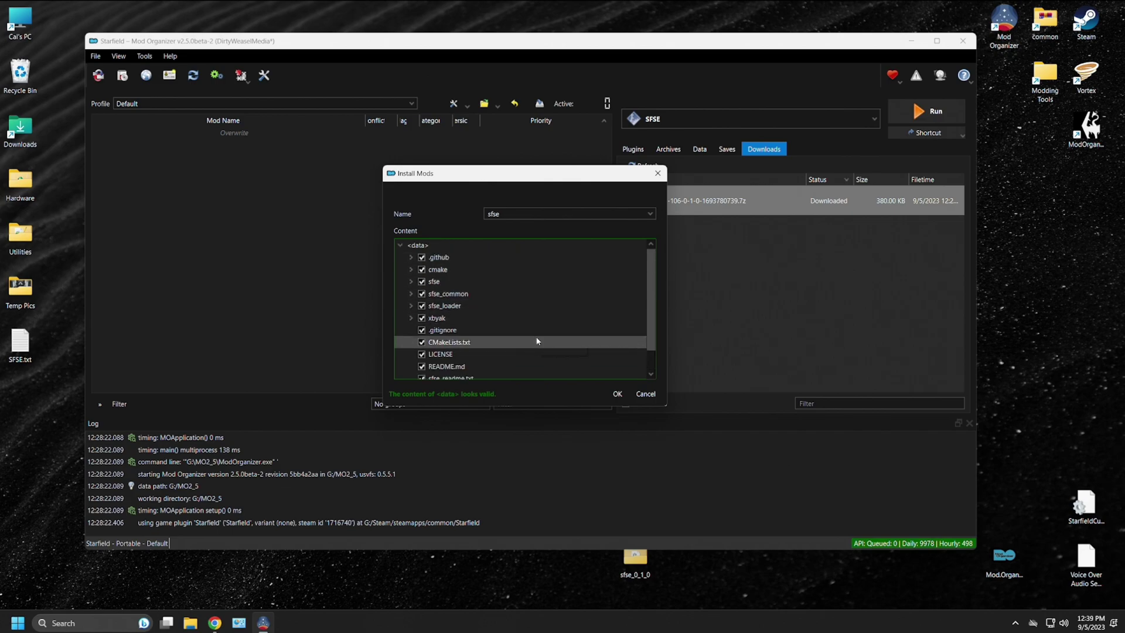
{"action": "left_click", "coordinate": [645, 393]}
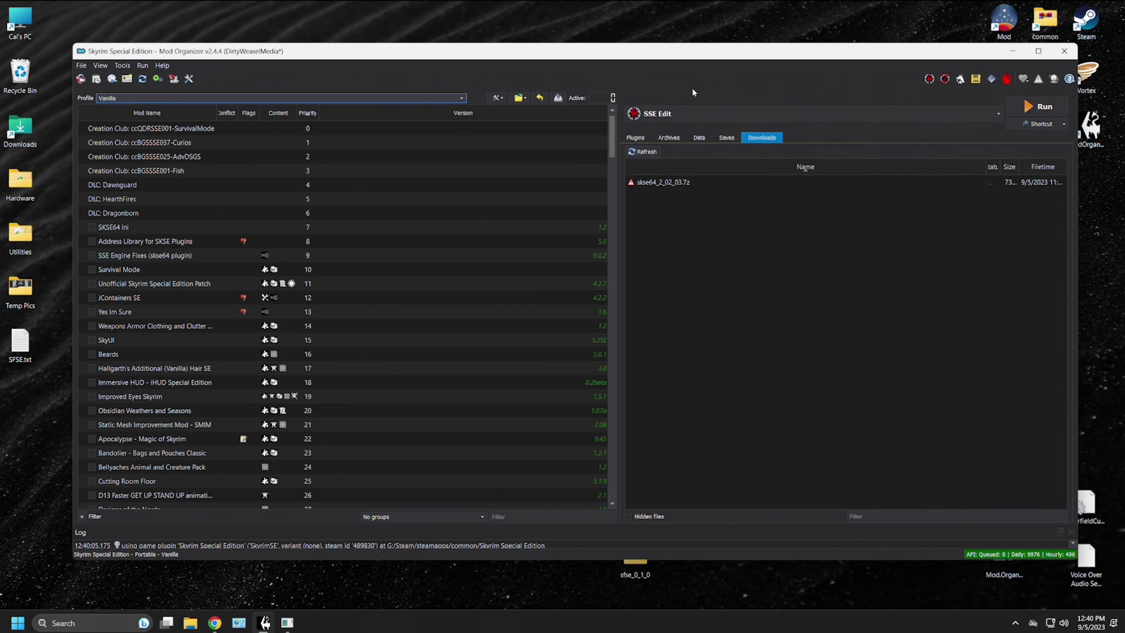
Step: In the Skyrim Special Edition Mod Organizer, install skse64_2_02_03.7z as skse with its Data folder as the data directory
{"action": "left_click", "coordinate": [677, 184]}
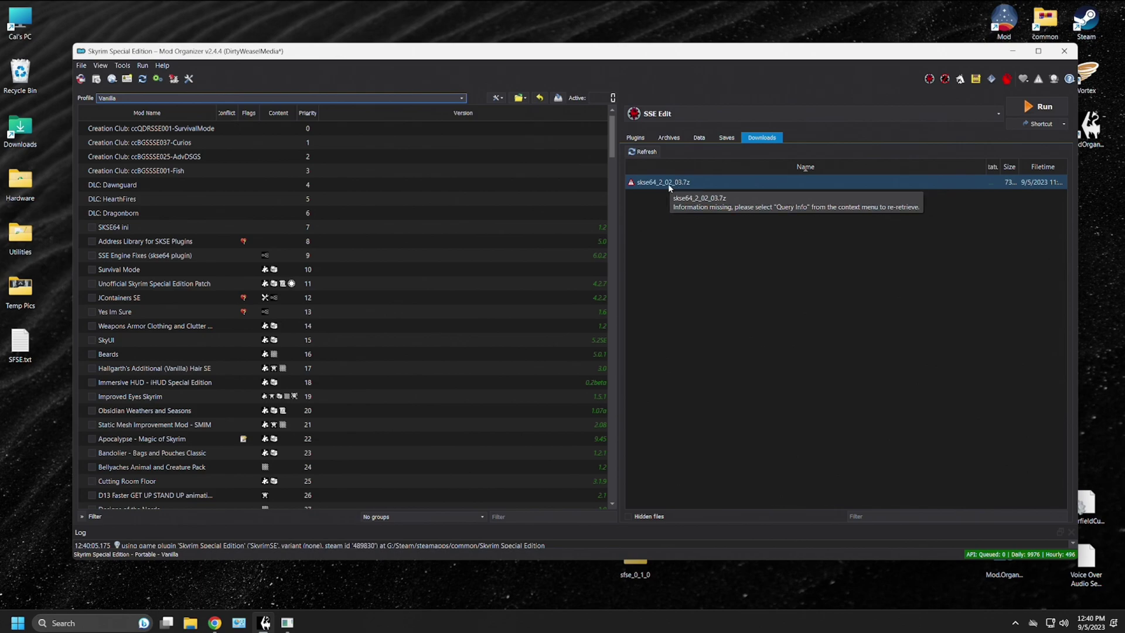
{"action": "double_click", "coordinate": [666, 184]}
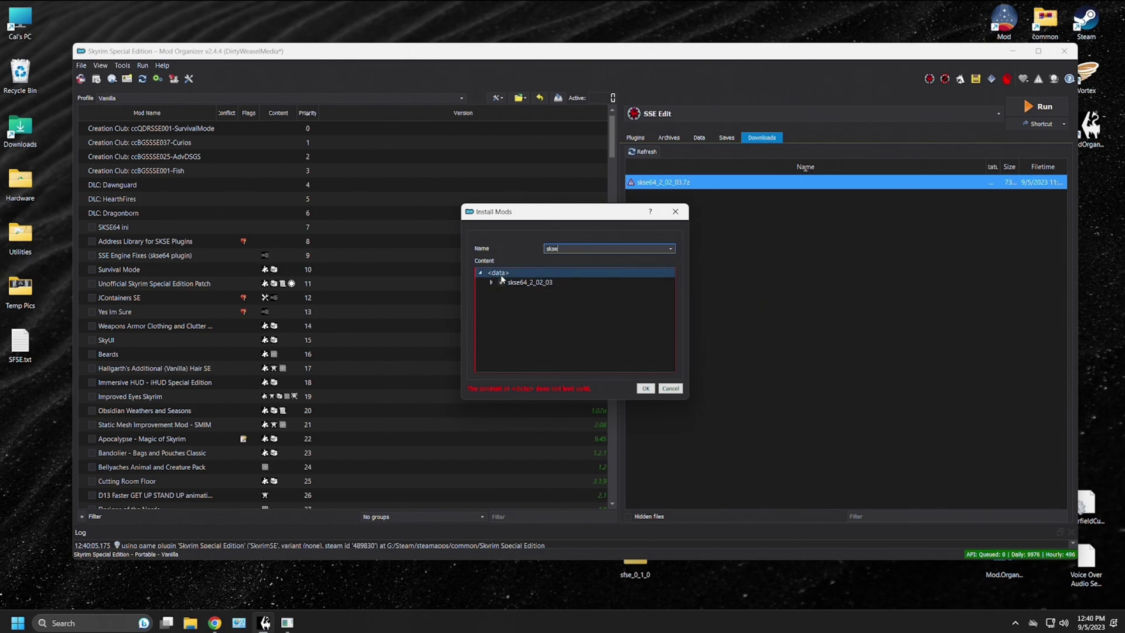
{"action": "left_click", "coordinate": [493, 285]}
{"action": "left_click", "coordinate": [491, 283]}
{"action": "left_click", "coordinate": [531, 292]}
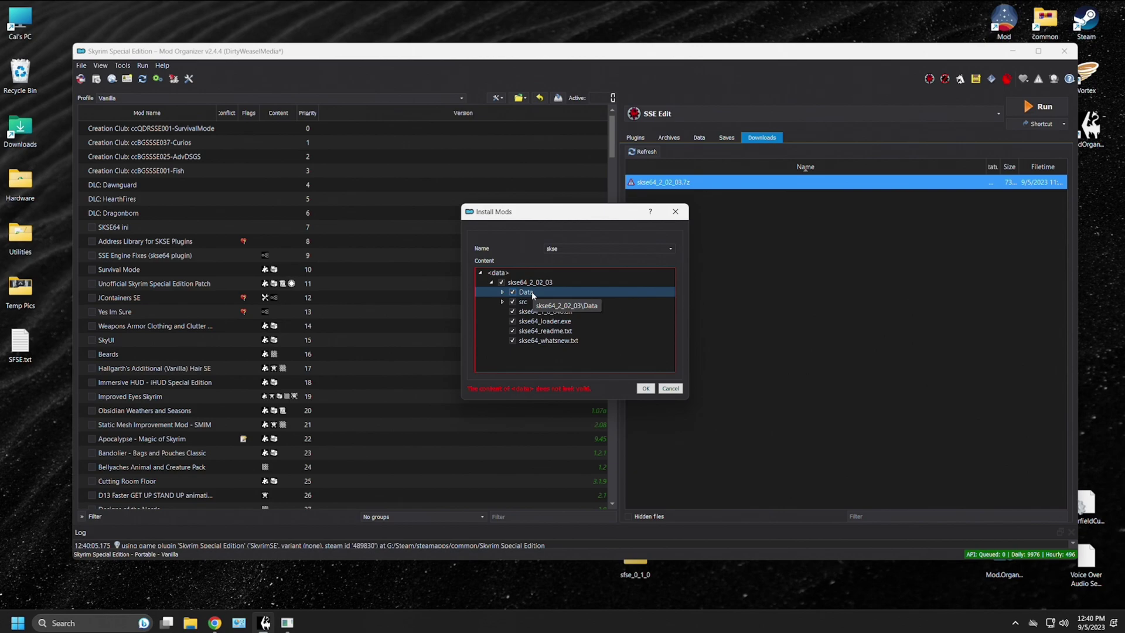
{"action": "right_click", "coordinate": [532, 292]}
{"action": "left_click", "coordinate": [550, 300]}
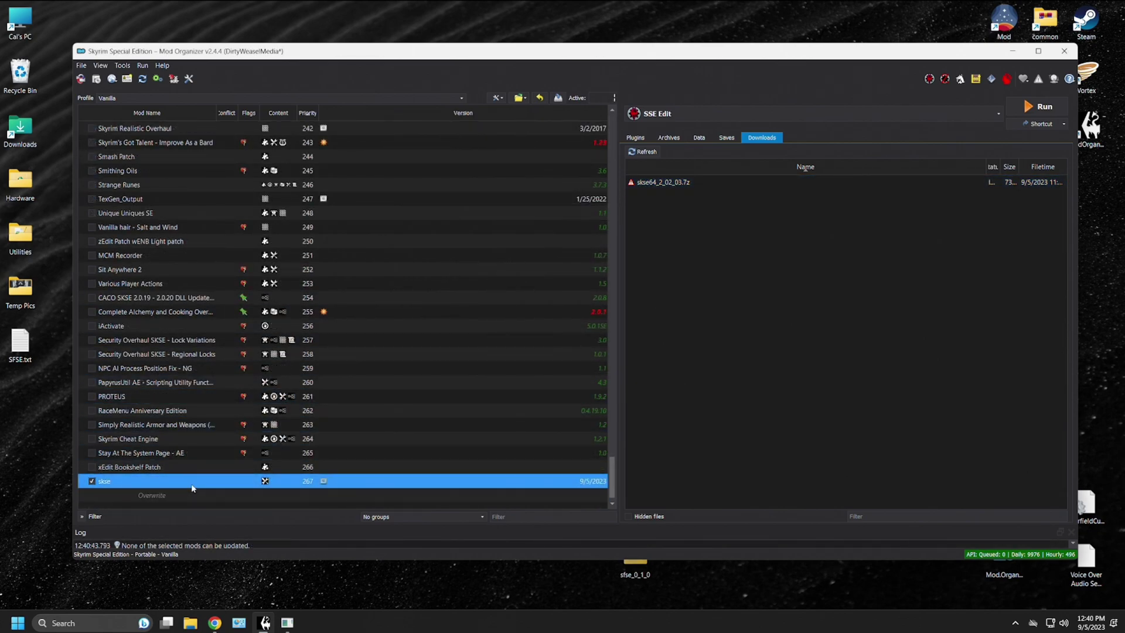
Step: Inspect the Scripts folder in the installed skse mod's file tree, and close the mod information
{"action": "double_click", "coordinate": [192, 482]}
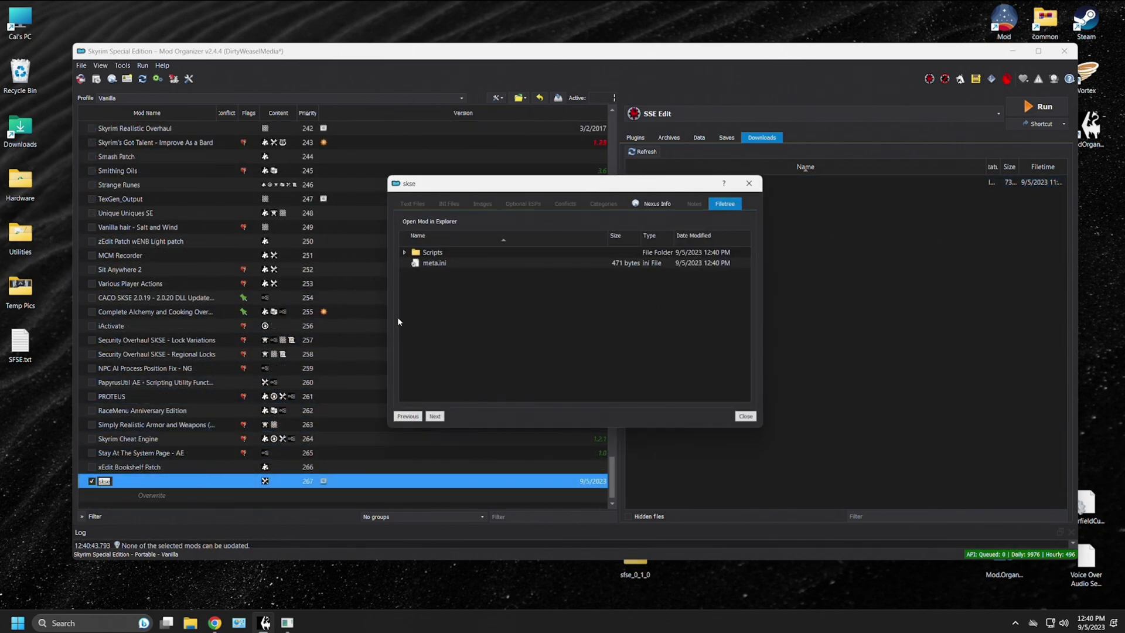
{"action": "left_click", "coordinate": [405, 253]}
{"action": "scroll", "coordinate": [457, 276], "scroll_direction": "down", "scroll_amount": 3}
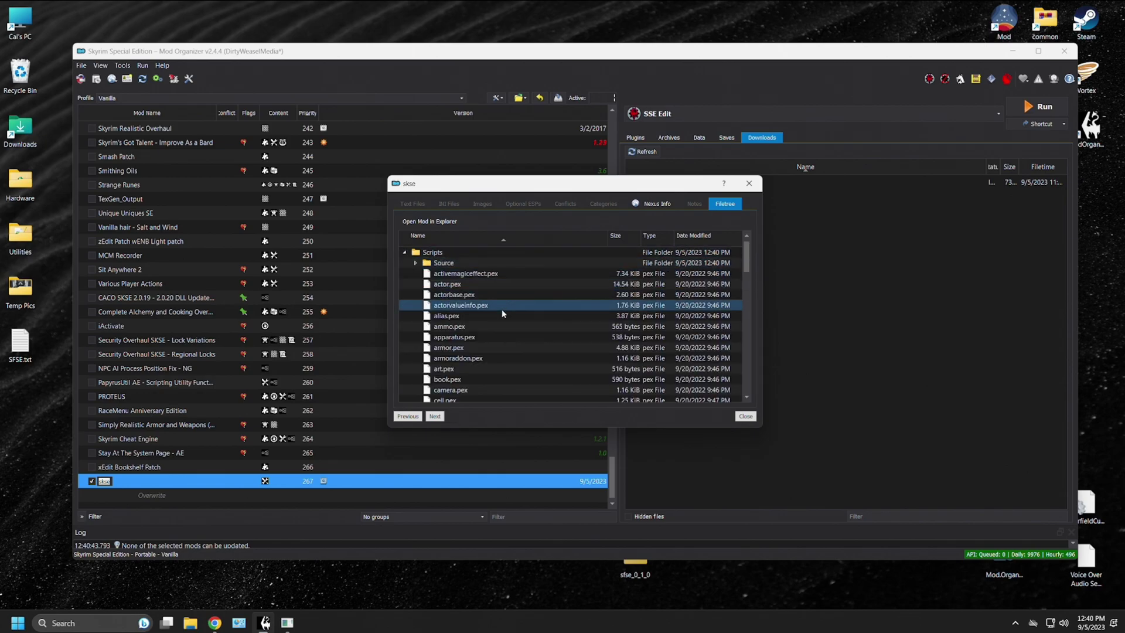
{"action": "left_click", "coordinate": [745, 416]}
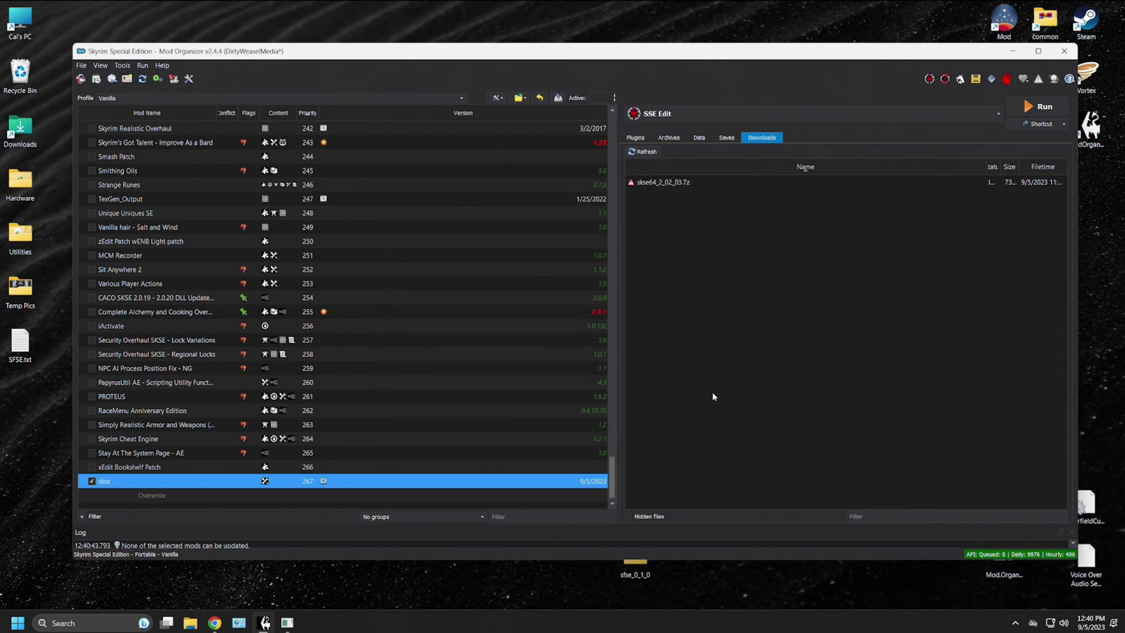